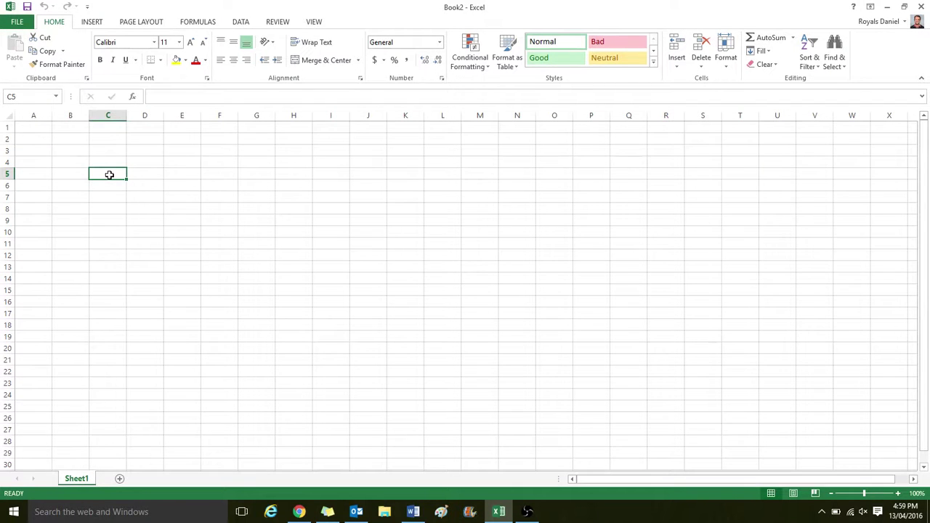
Enter the headers Generation, Random number generate and Recurring population total in C5:E5, and widen columns C to E to fit.
type("Genera")
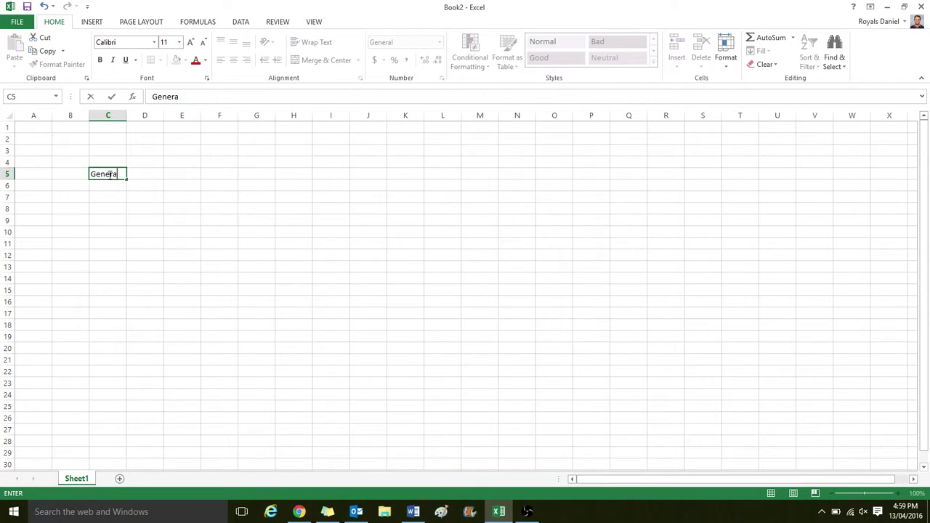
type("tion")
key("Tab")
type("R")
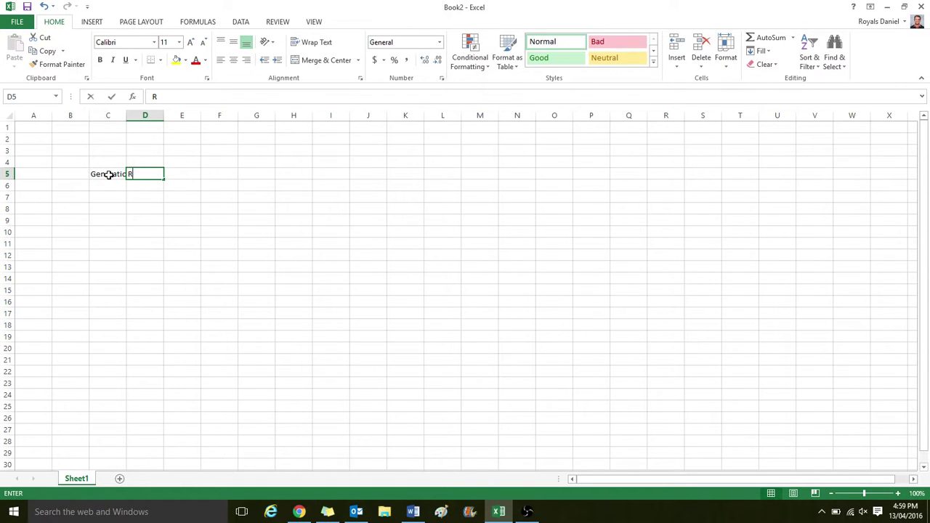
type("andom number generati")
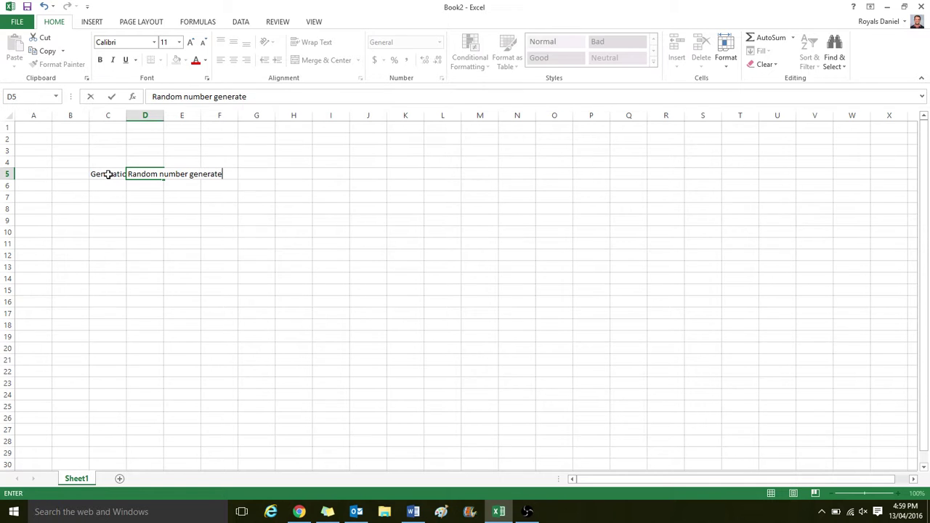
key("Tab")
type("Recc")
key("BackSpace")
type("u")
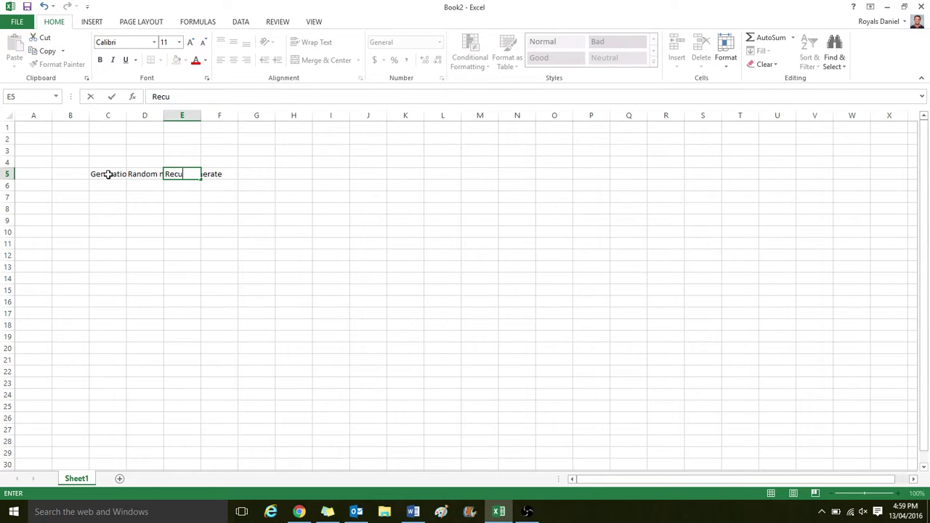
type("rring population total")
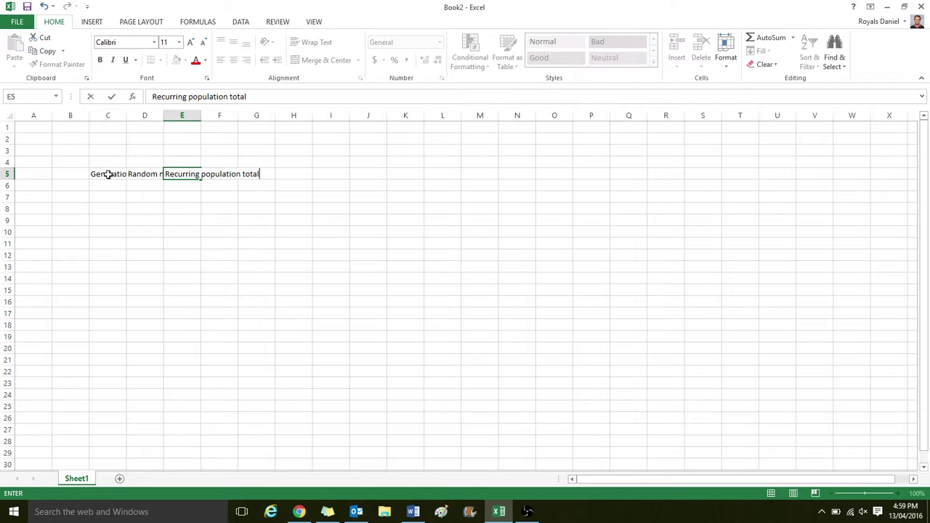
key("Return")
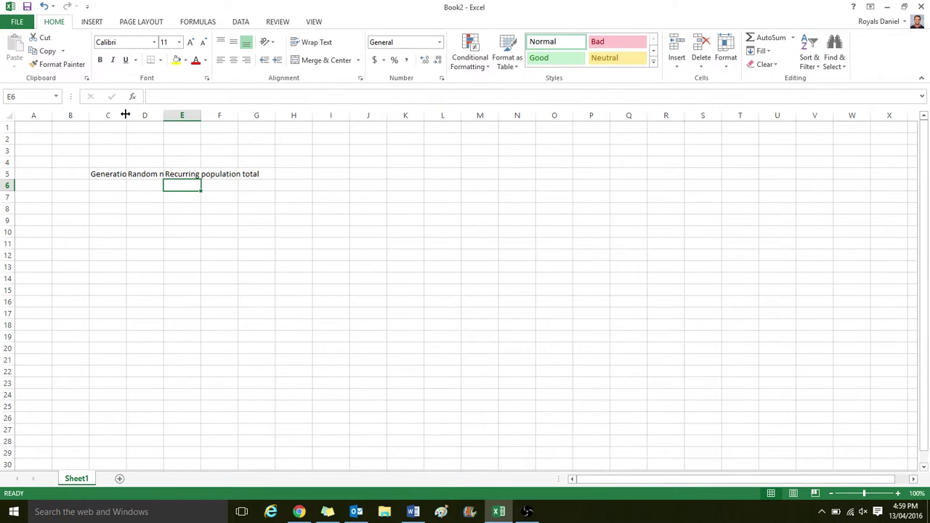
left_click_drag(125, 115, 234, 115)
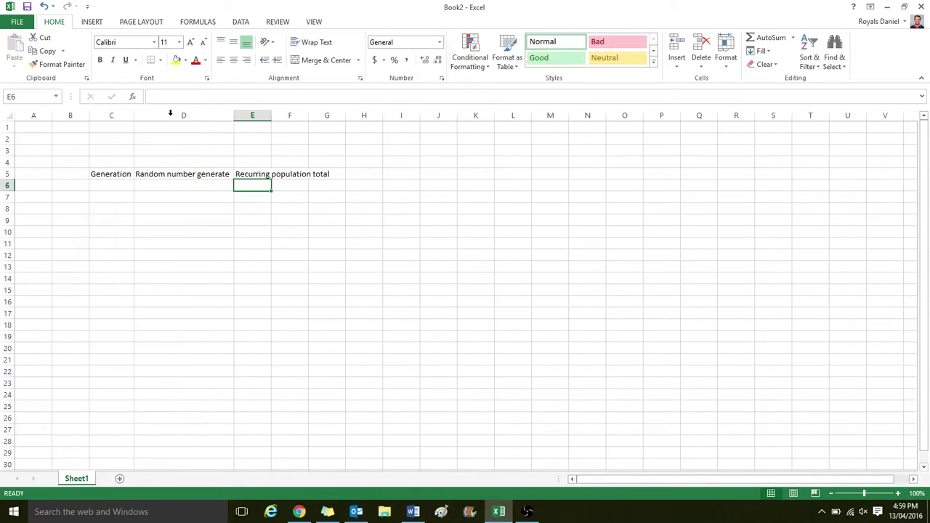
double_click(272, 115)
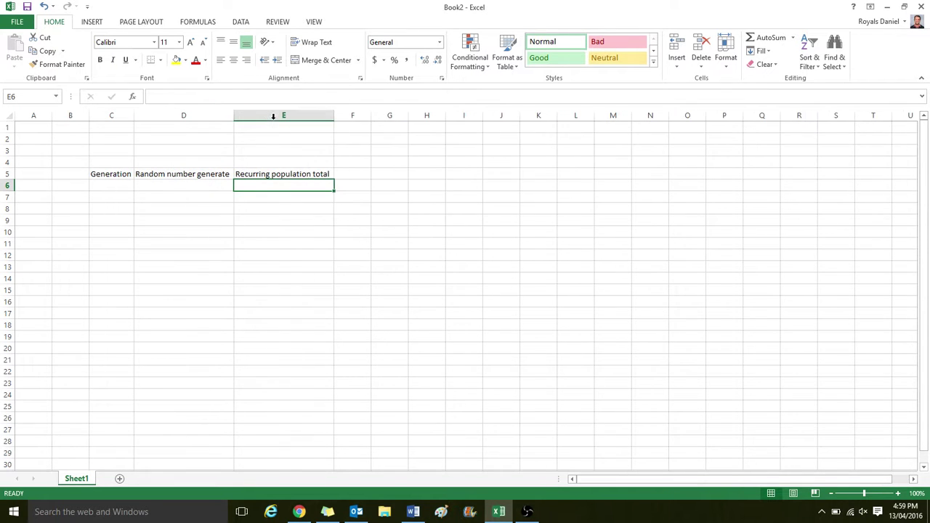
Enter the generation numbers 1, 2 and 3 in cells C6 to C8.
left_click(103, 182)
type("1")
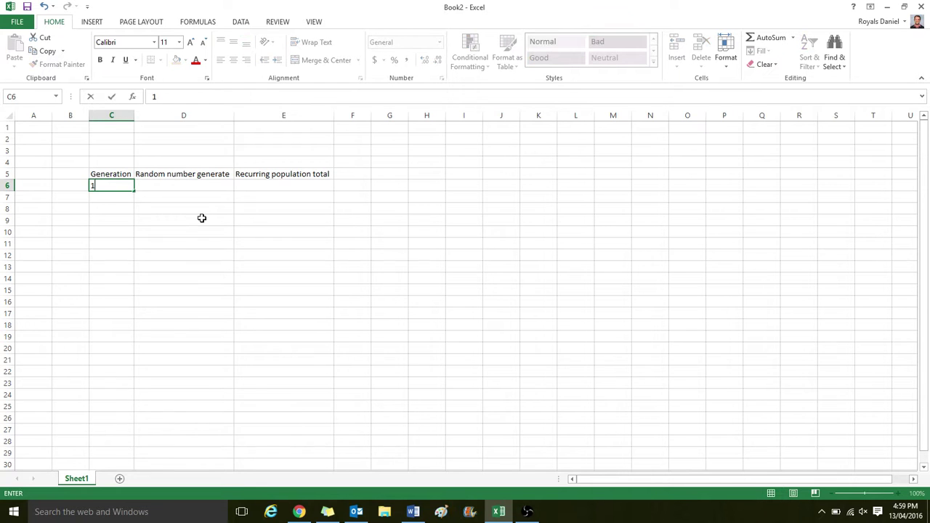
key("Return")
key("Return")
key("Up")
type("2")
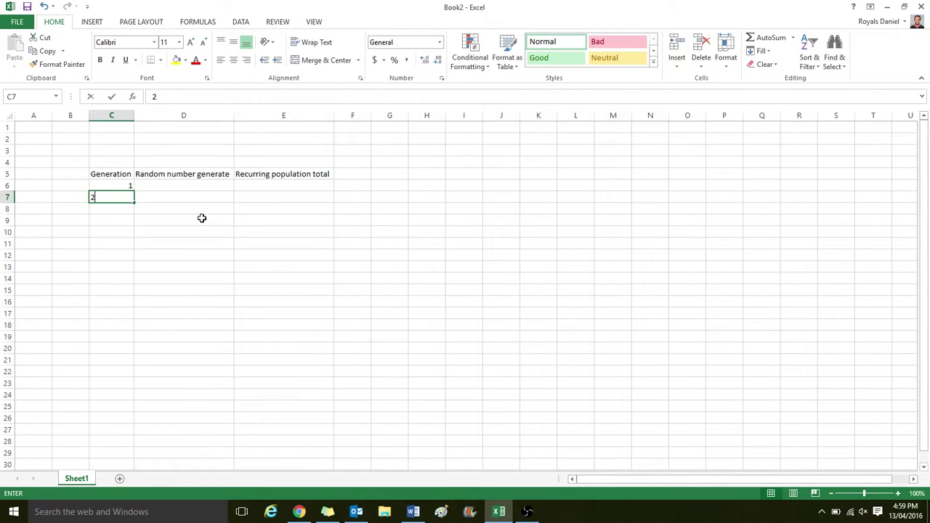
key("Return")
type("3")
key("Return")
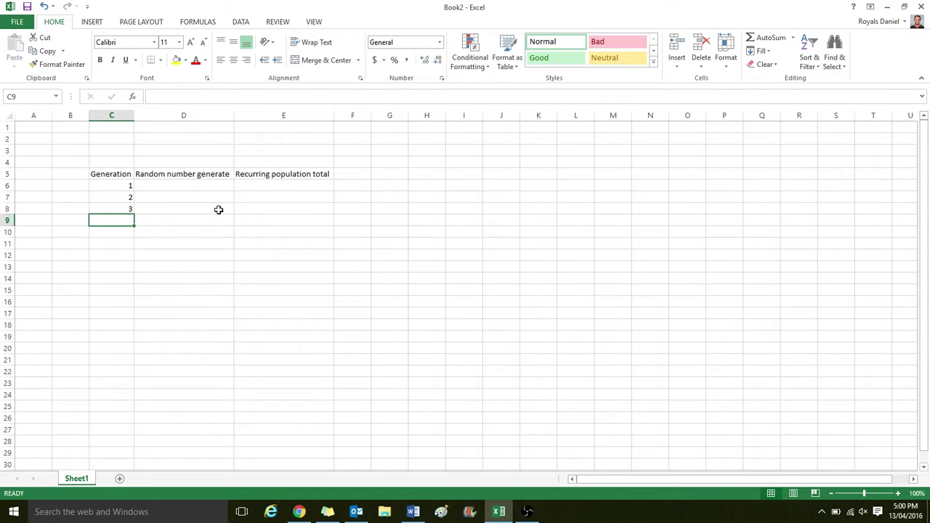
Continue the Generation column with 4 in C9 and 5 in C10.
left_click_drag(99, 185, 124, 210)
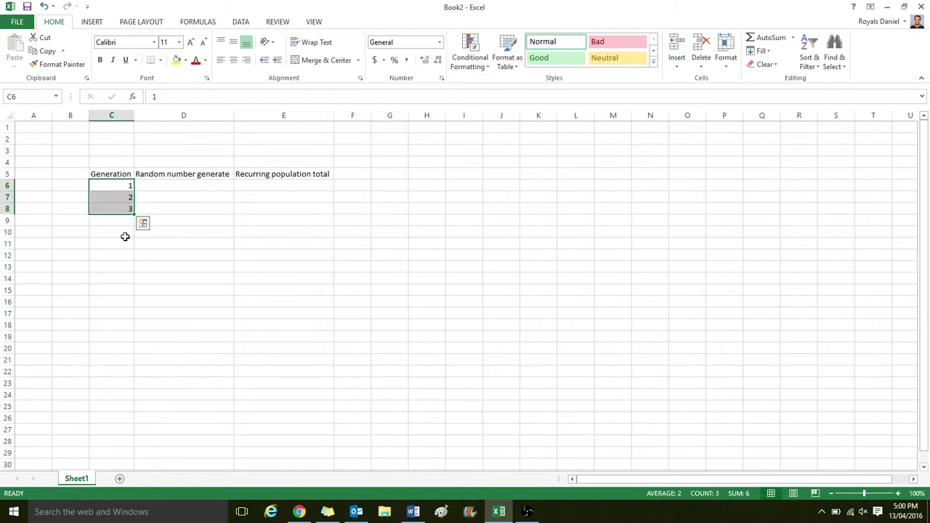
left_click(117, 225)
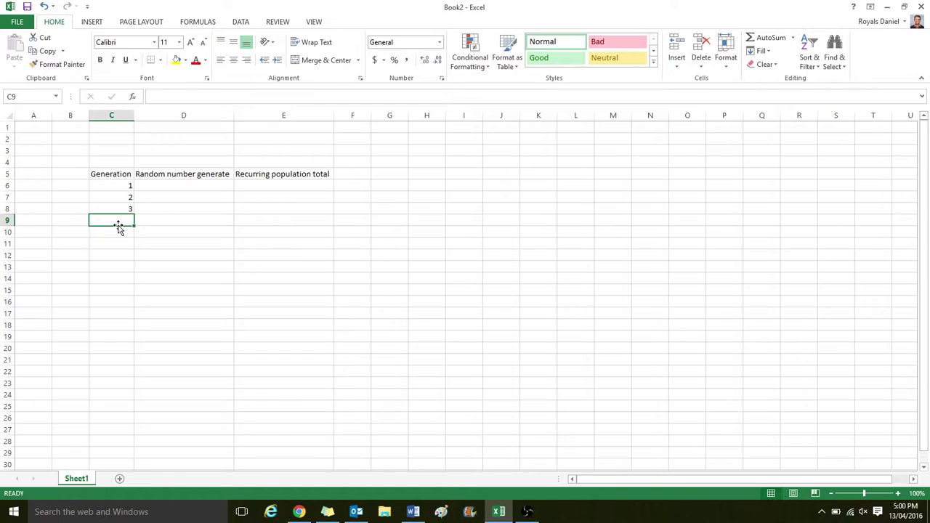
type("4")
key("Return")
type("5")
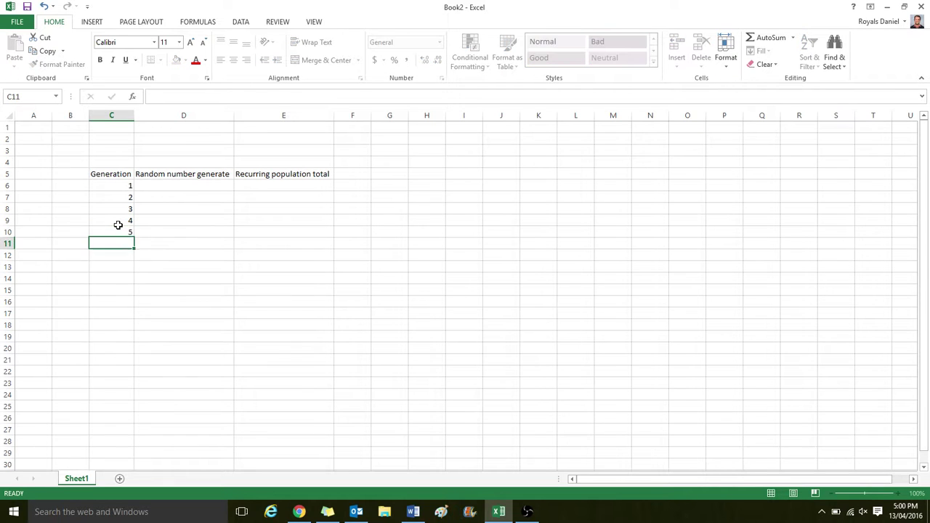
key("Return")
Enter the formula =C10+1 in C11 to calculate the next generation number.
type("=")
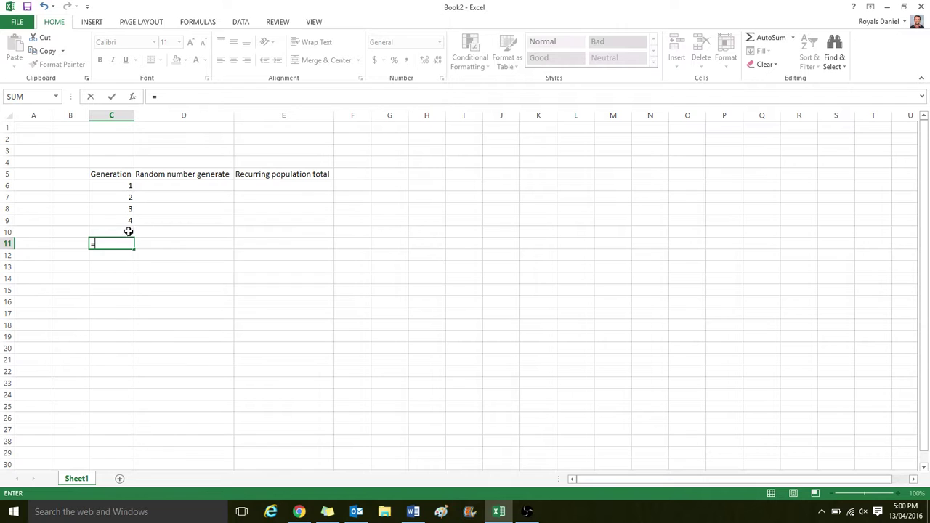
left_click(127, 231)
type("+1")
key("Return")
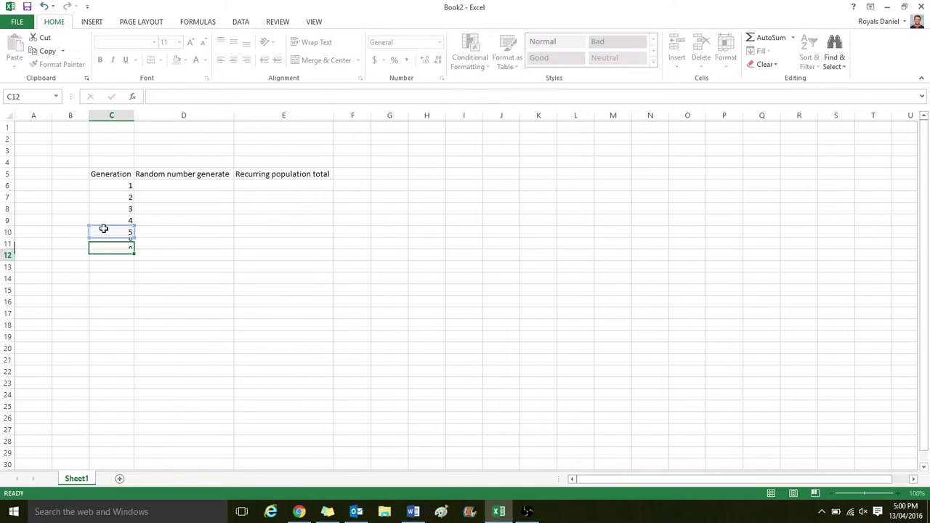
Fill the C11 formula down the Generation column to C25 for generations up to 20.
left_click(126, 239)
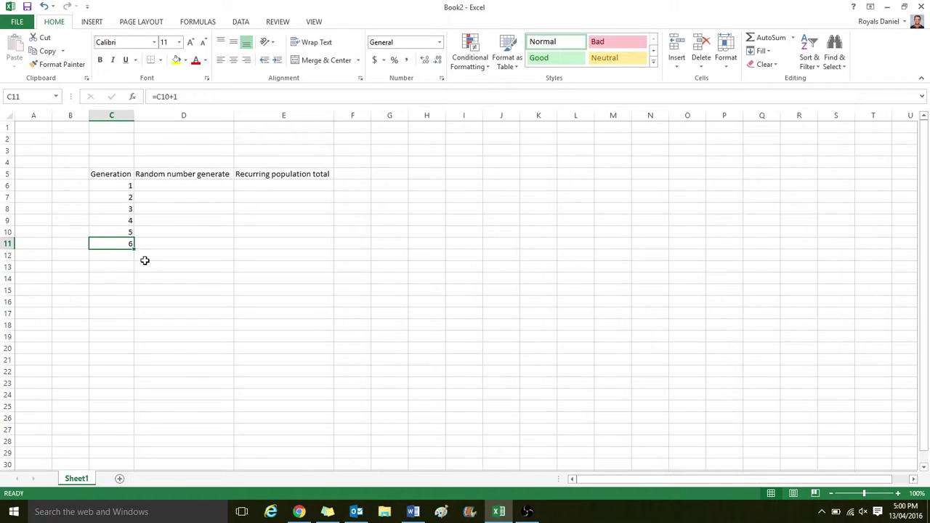
left_click(122, 211)
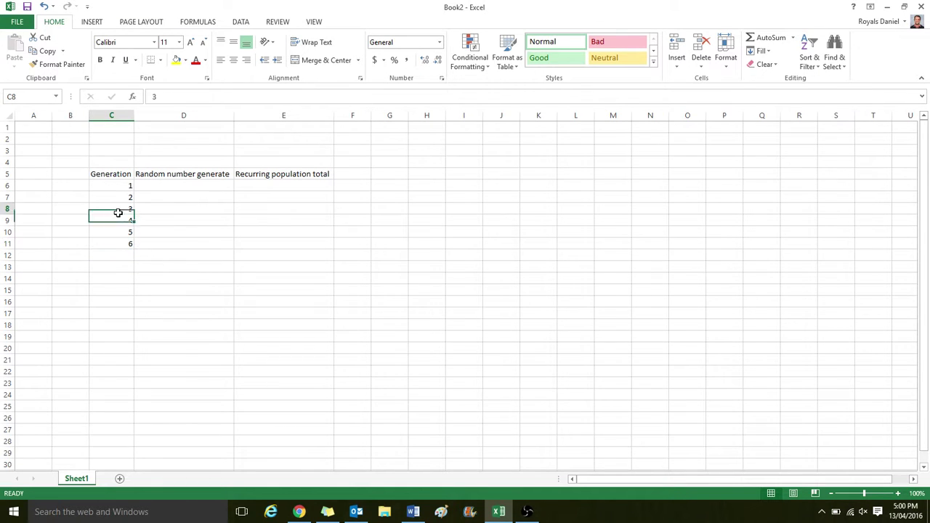
left_click(121, 244)
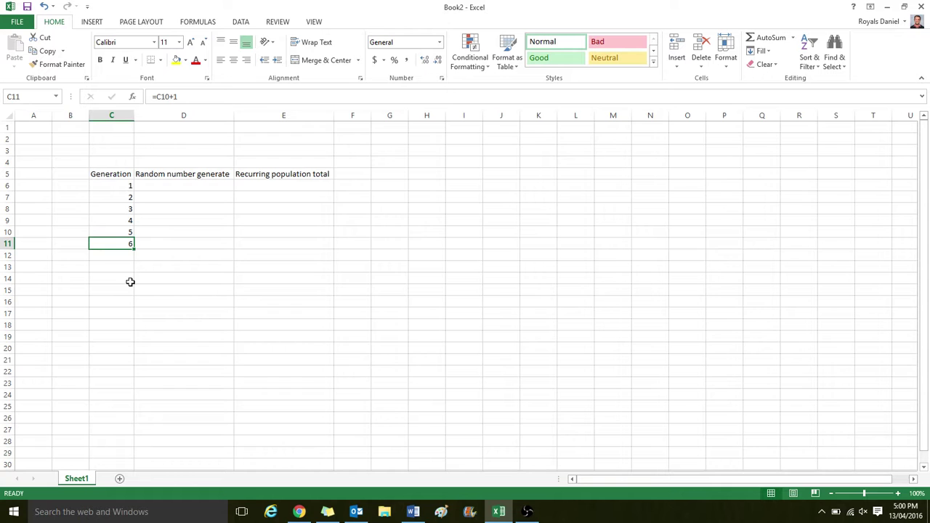
left_click_drag(135, 248, 148, 411)
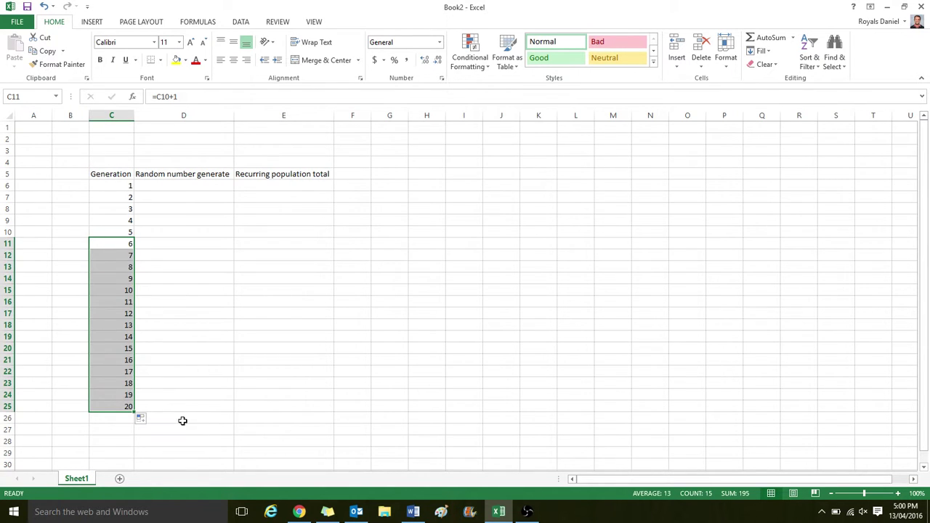
left_click(113, 404)
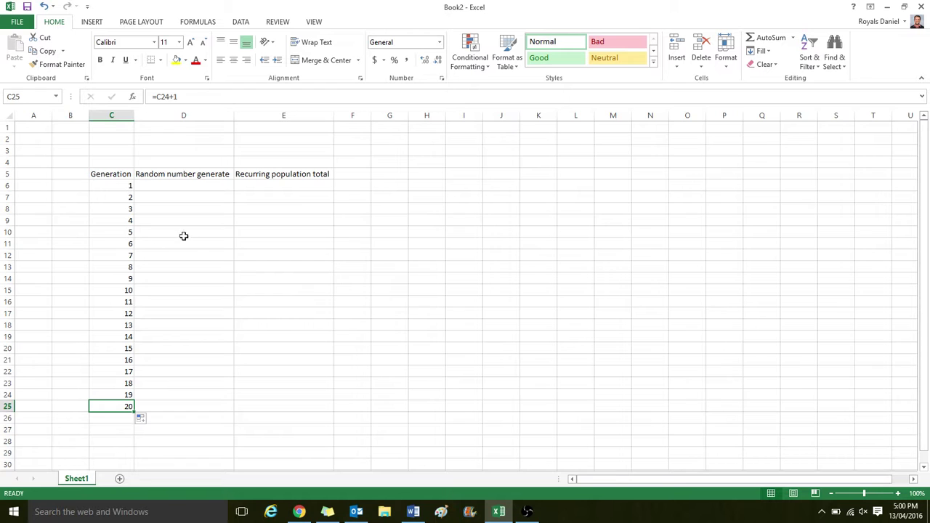
Enter =RANDBETWEEN(0,2) in D6 as the random number for generation 1.
left_click(164, 187)
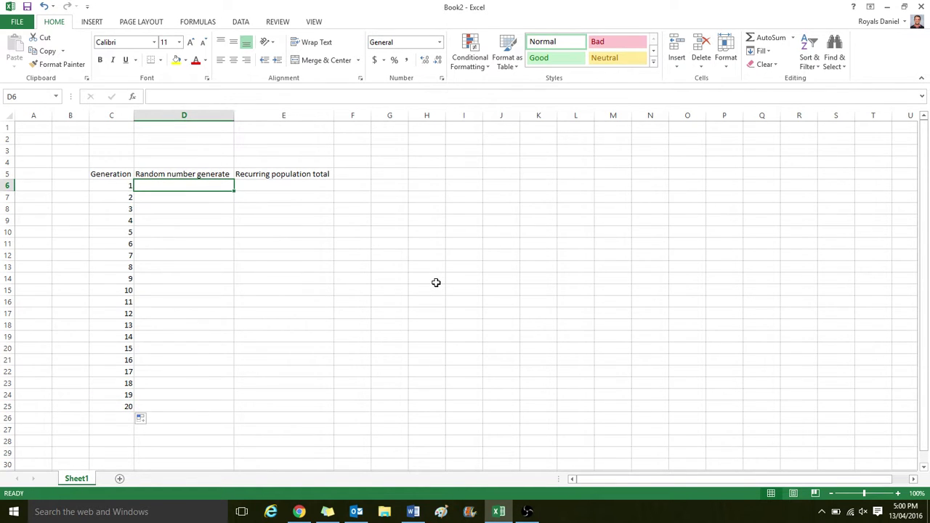
type("=")
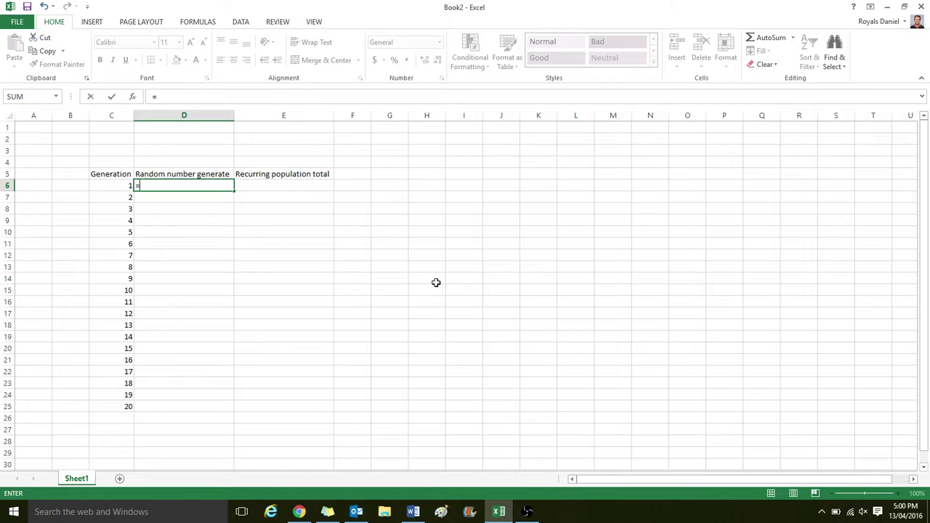
type("randbetwe")
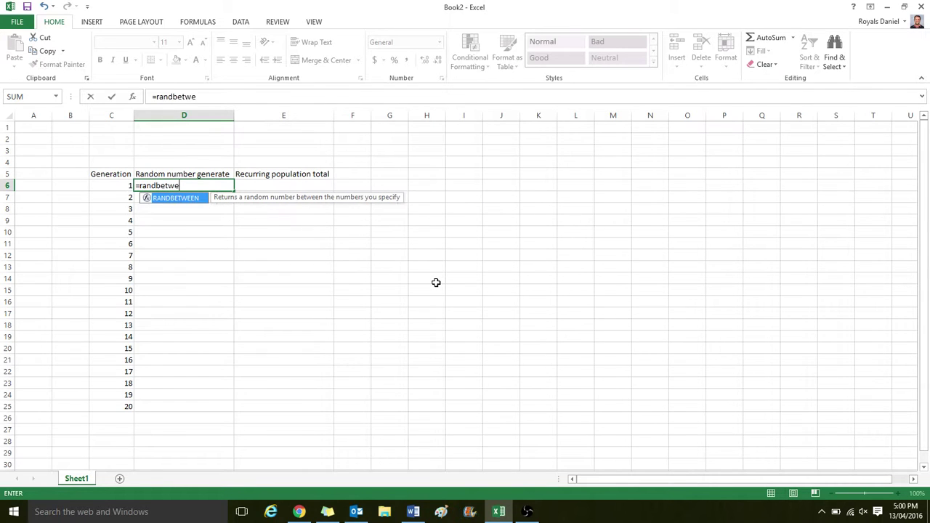
type("en(")
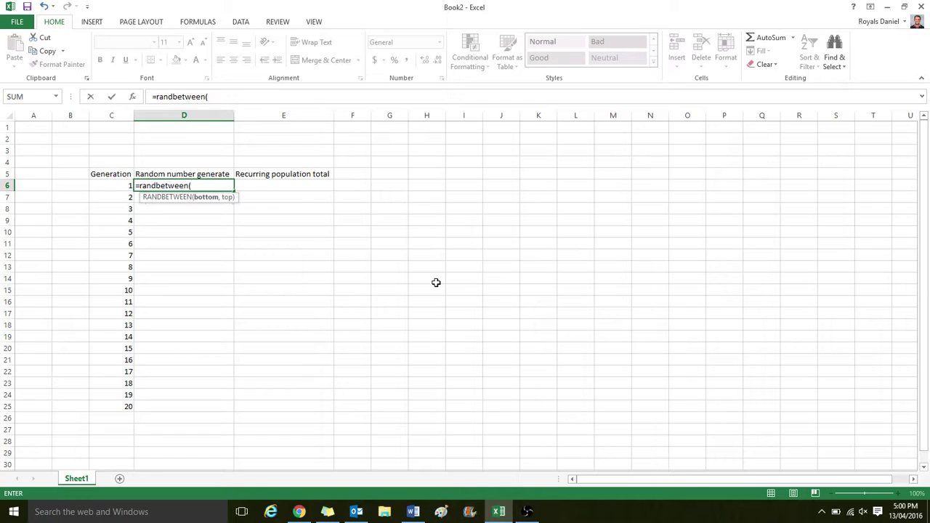
type("0,2")
key("Return")
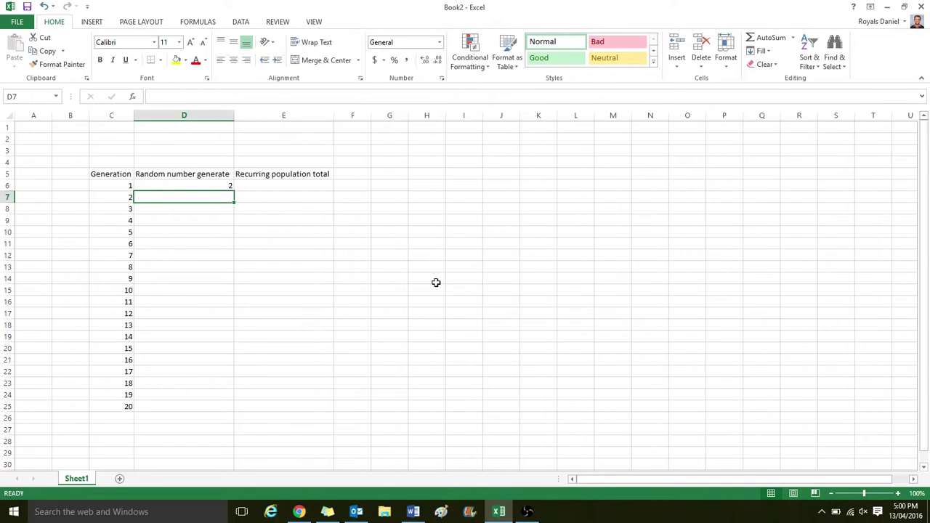
Enter 4 in E6 as the recurring population total for generation 1.
key("Right")
key("Up")
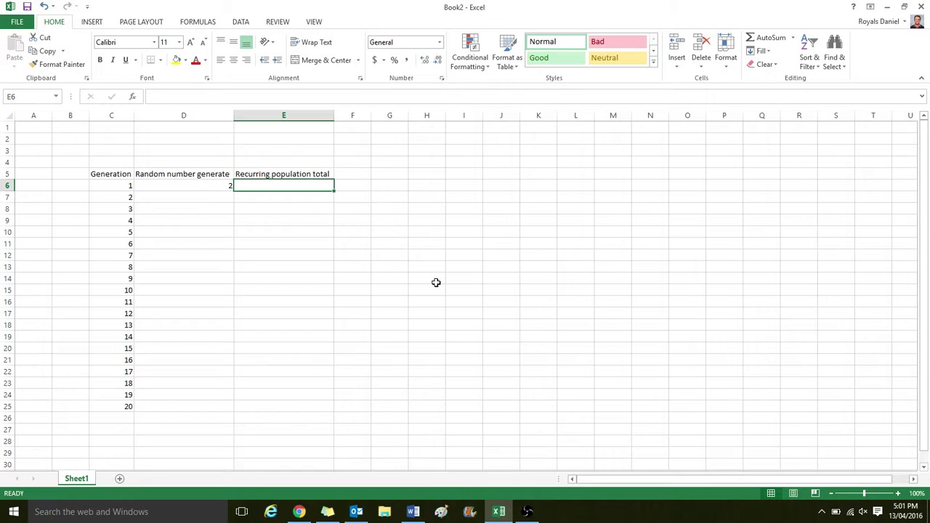
type("4")
key("Return")
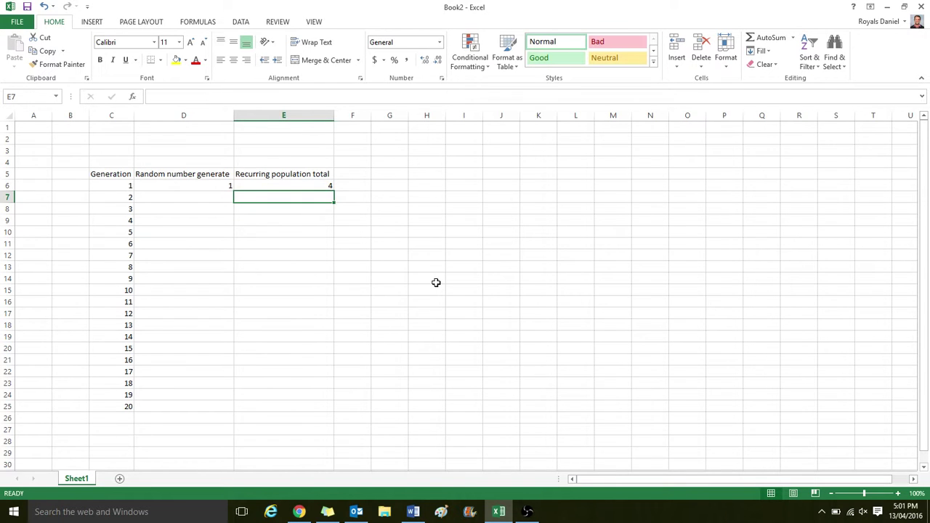
Enter =RANDBETWEEN(0,E6) in D7, using generation 1's population total as the upper limit.
left_click(219, 193)
left_click(221, 187)
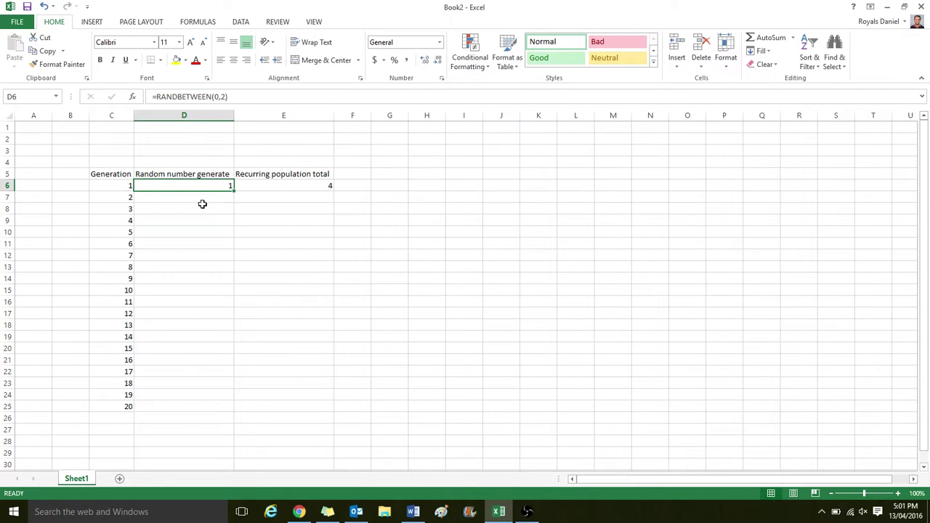
left_click(204, 208)
left_click(212, 199)
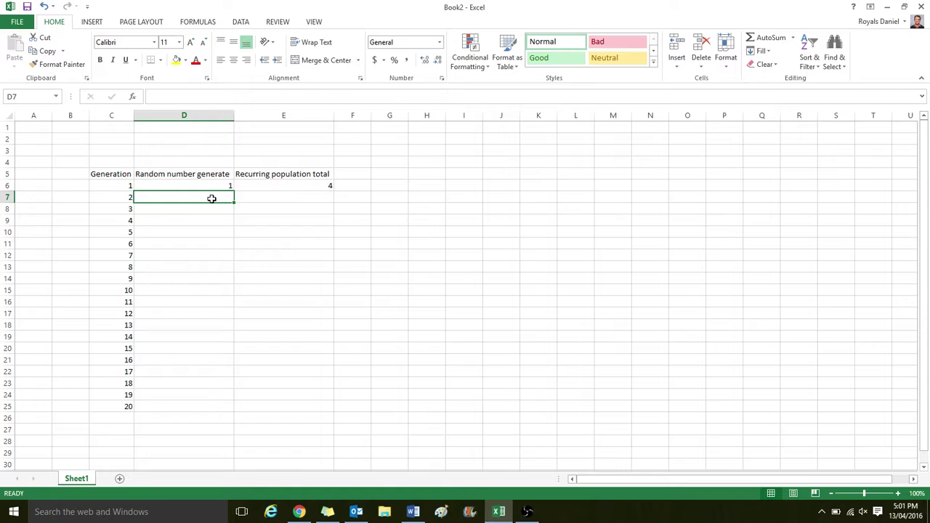
type("=")
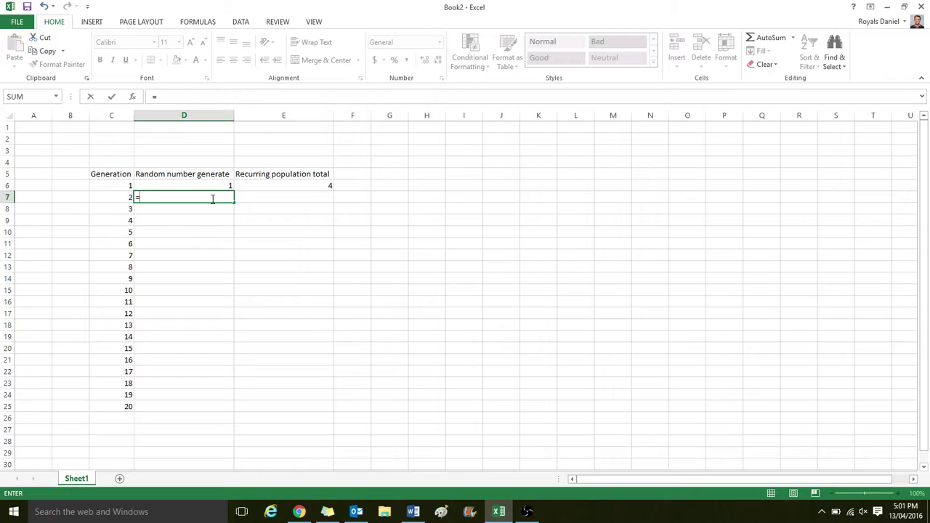
type("randbetwee")
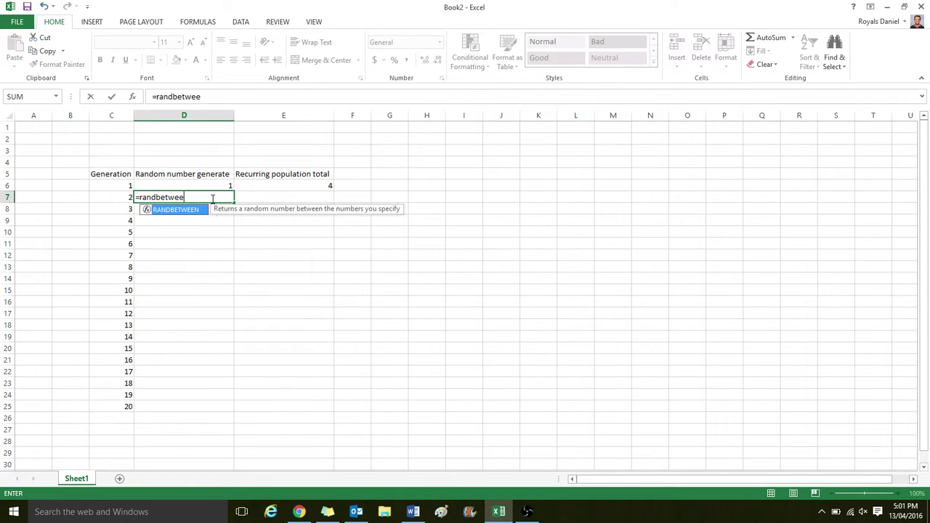
type("n(0,")
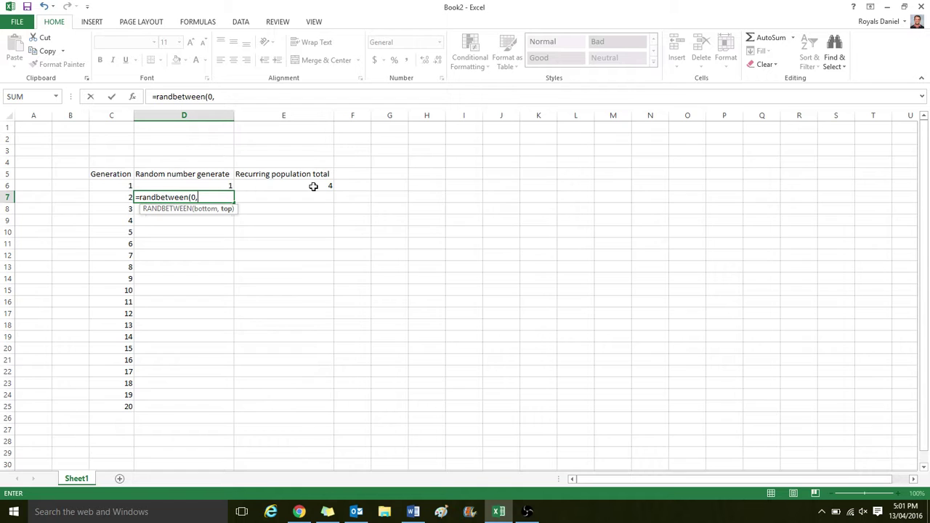
left_click(313, 186)
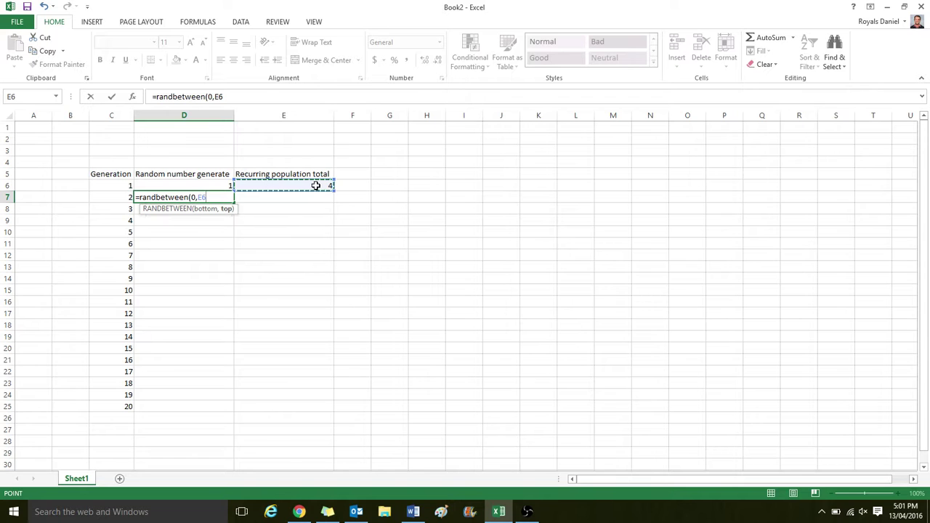
type(")")
key("Return")
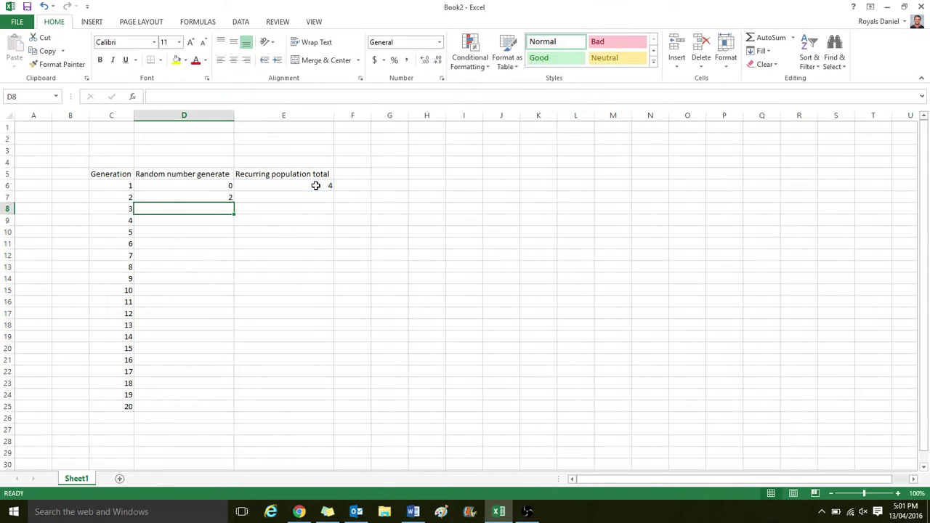
Fill the D7 random number formula down to D25 for generations 2 to 20.
left_click(220, 192)
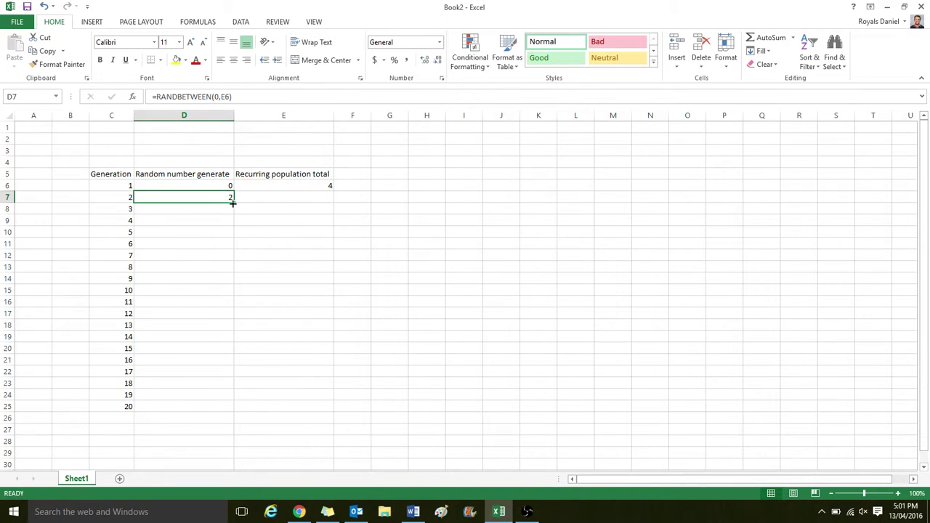
left_click_drag(232, 203, 225, 410)
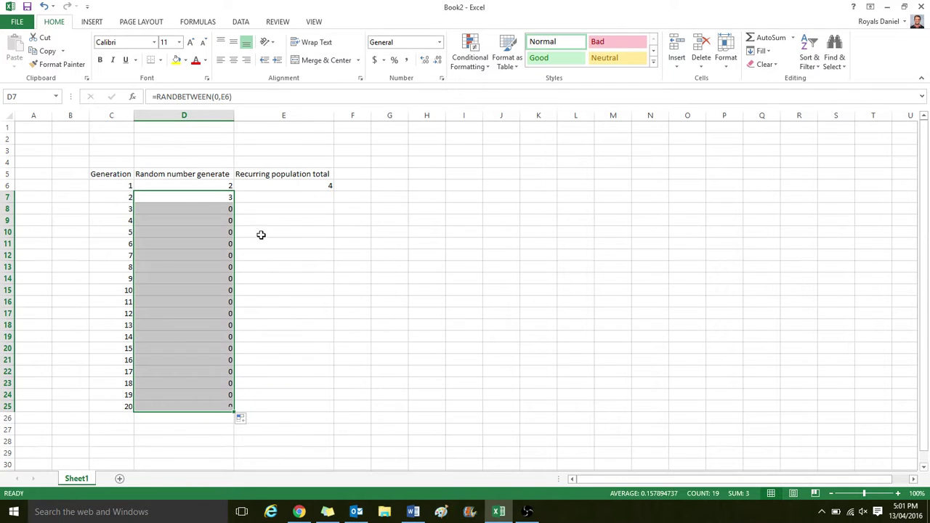
left_click(219, 209)
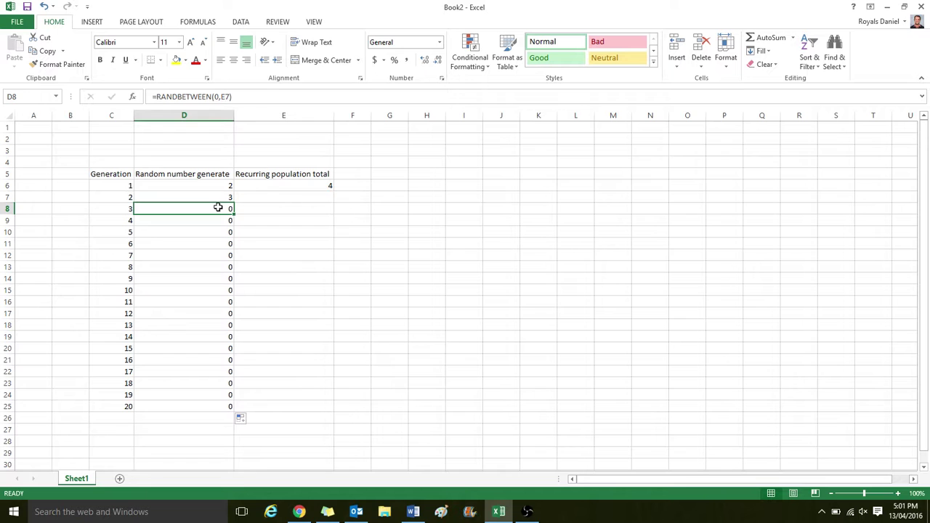
left_click(267, 197)
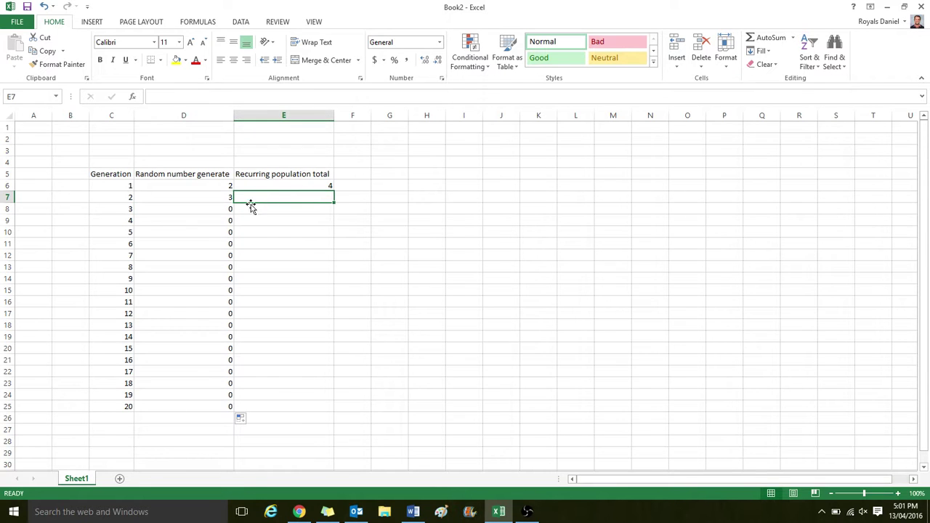
left_click(224, 220)
left_click(275, 210)
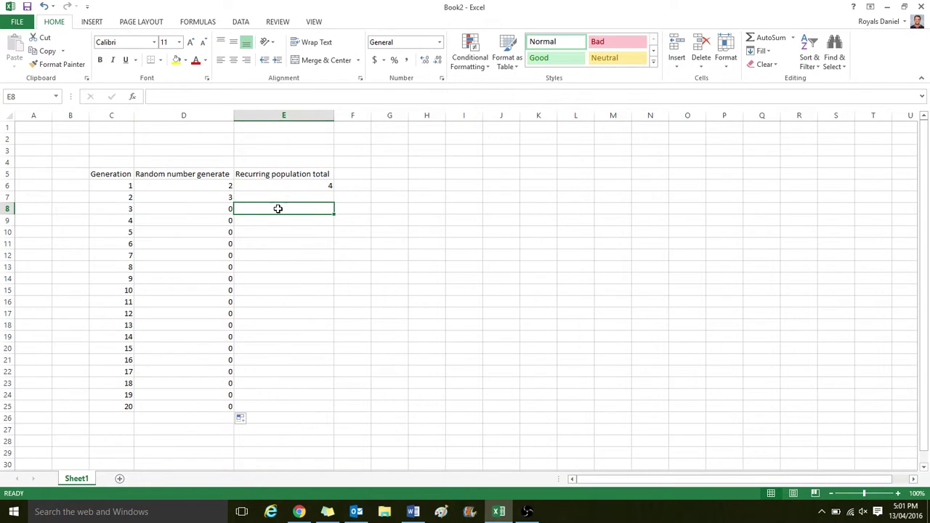
Enter =E6+D7 in E7 to add generation 2's random number to the previous population total.
left_click(281, 196)
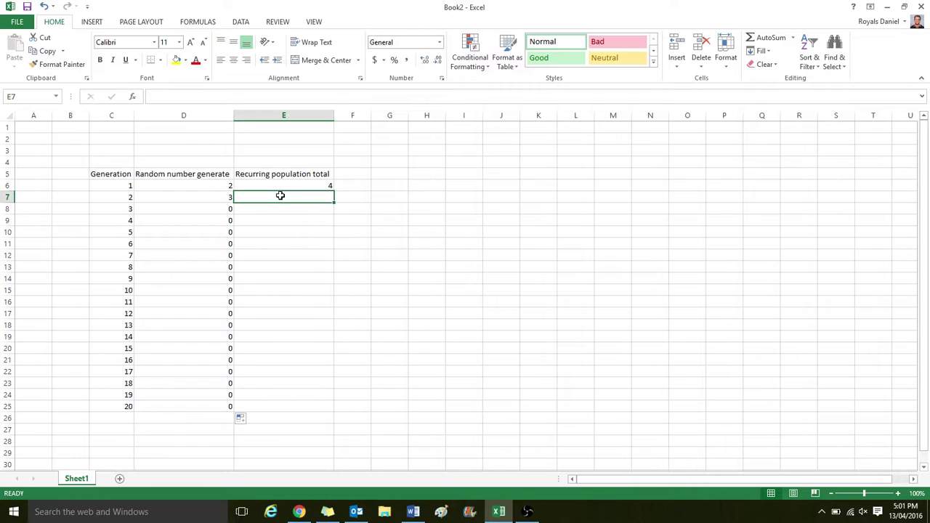
type("=")
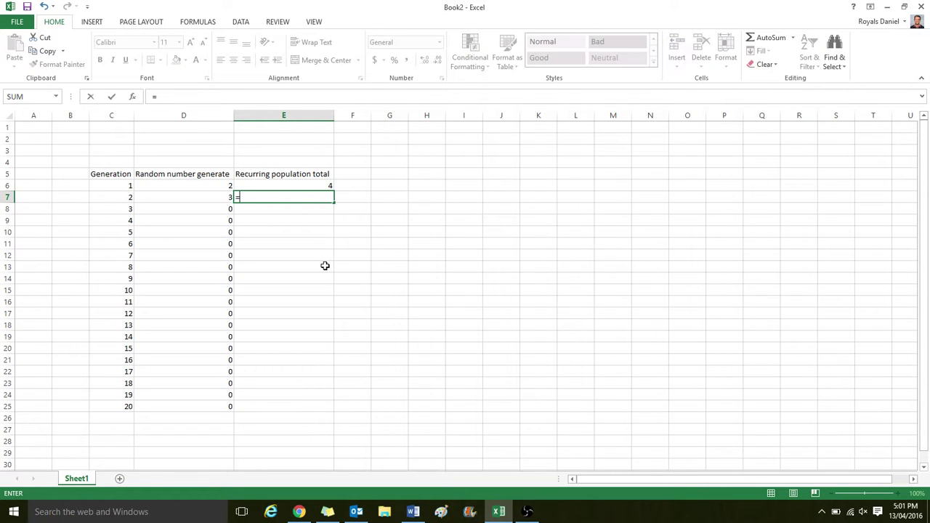
left_click(292, 186)
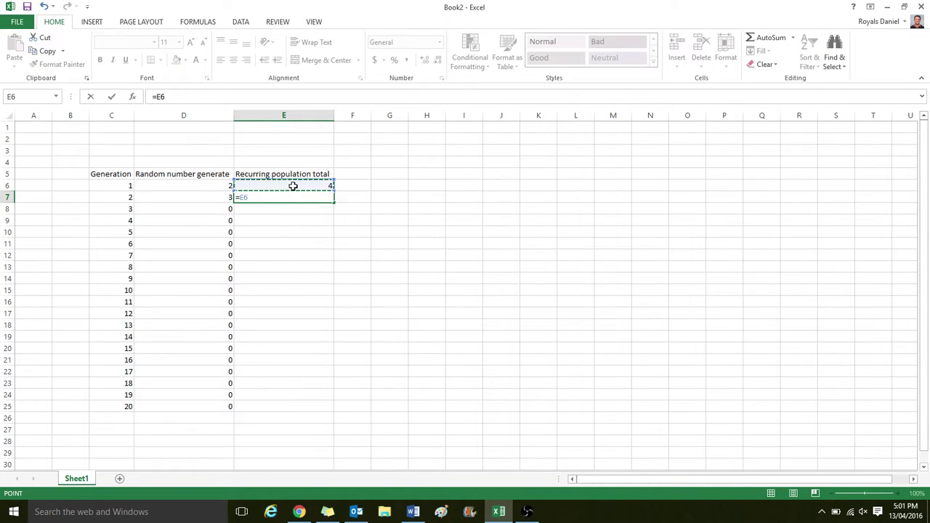
type("+")
left_click(216, 198)
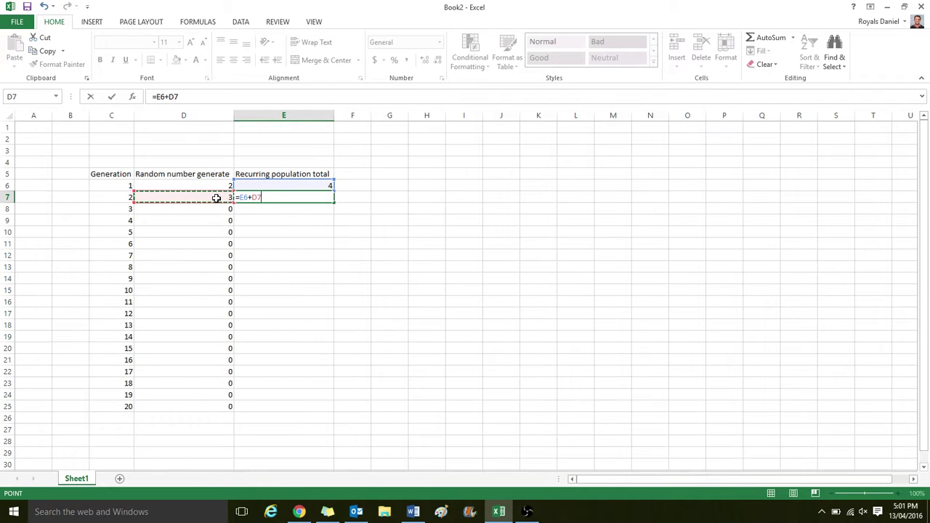
key("Return")
Fill the E7 population total formula down to E25.
left_click(274, 201)
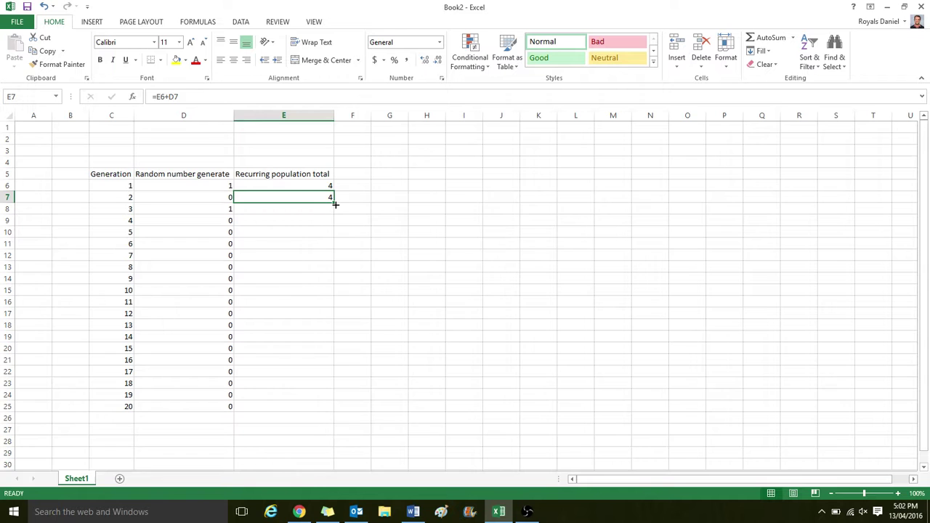
left_click_drag(332, 203, 323, 408)
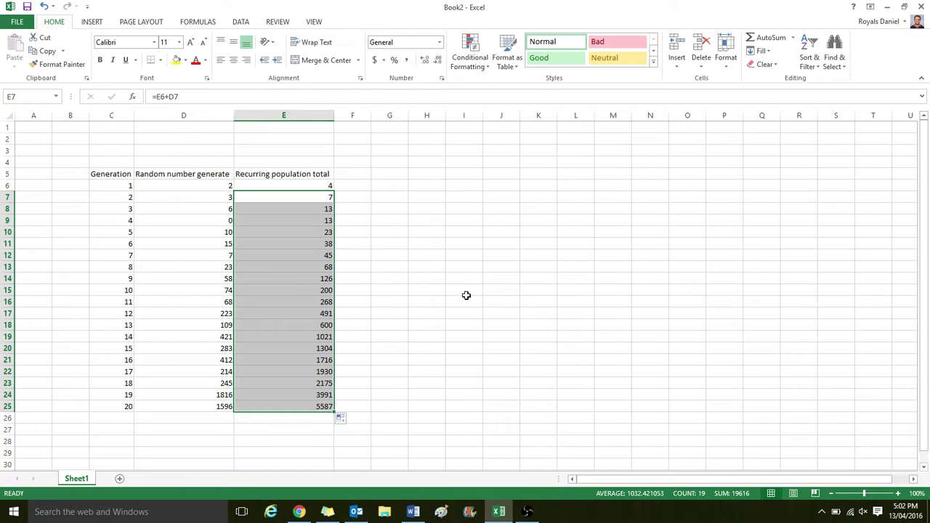
left_click(317, 405)
left_click_drag(121, 170, 299, 402)
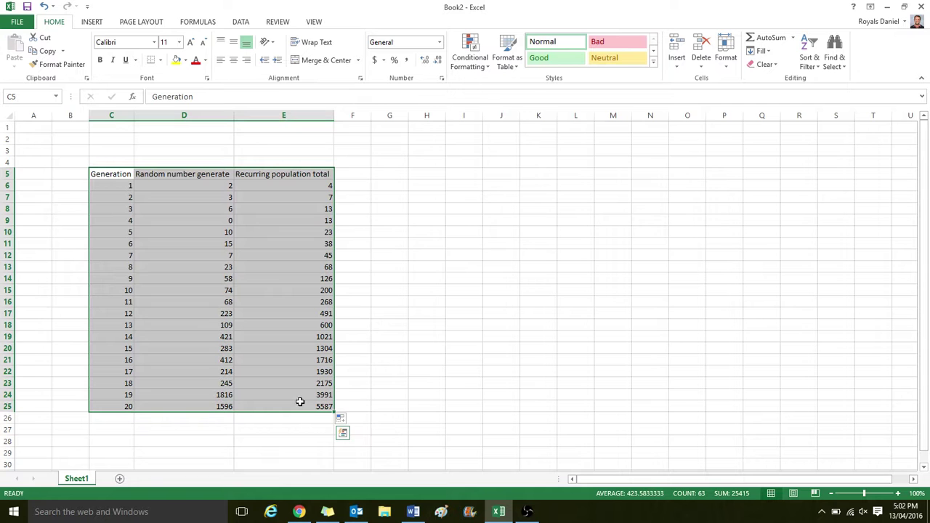
type("C")
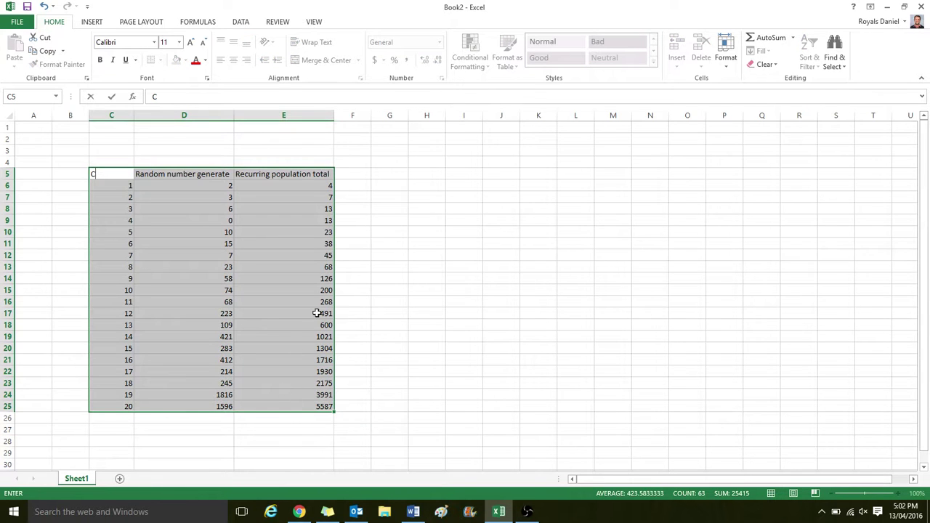
left_click(433, 314)
key("ctrl+z")
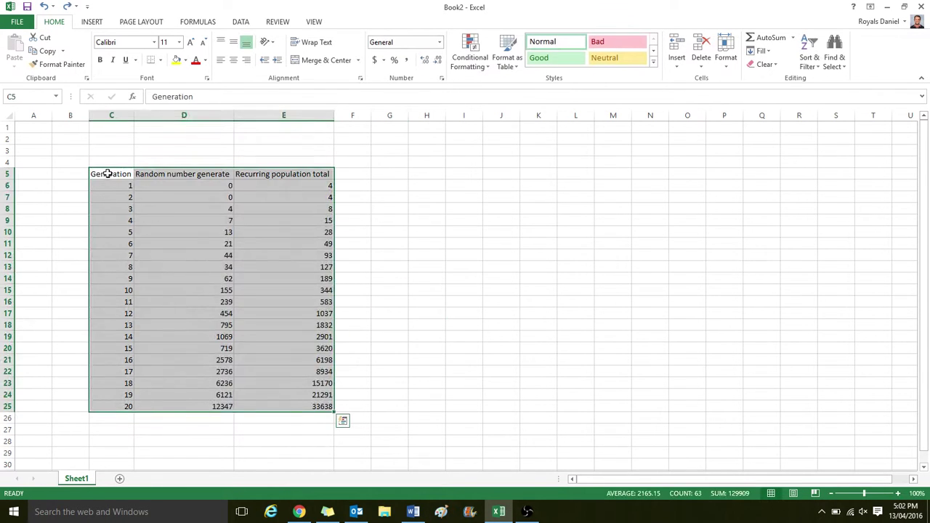
Copy the whole table C5:E25 and paste it as values only at C4 on a new sheet.
left_click_drag(108, 172, 295, 406)
key("ctrl+c")
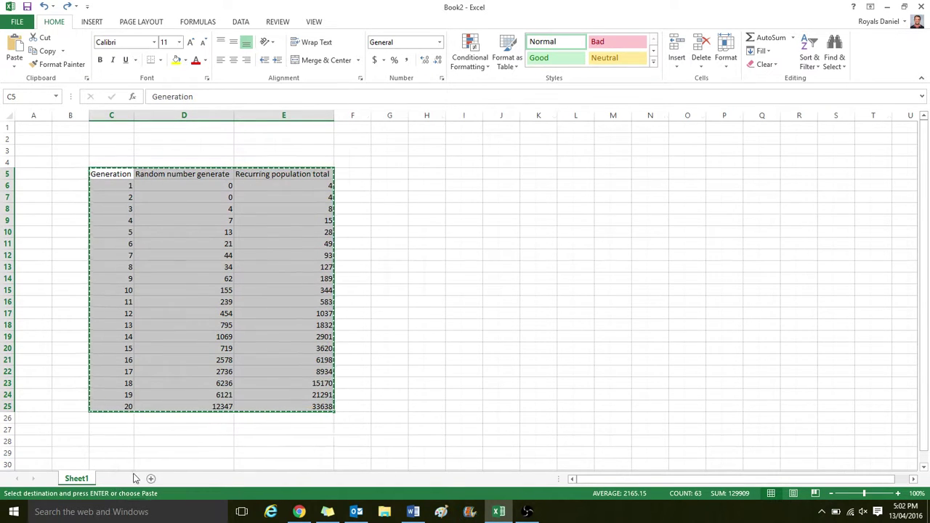
left_click(120, 478)
left_click(101, 173)
left_click(102, 163)
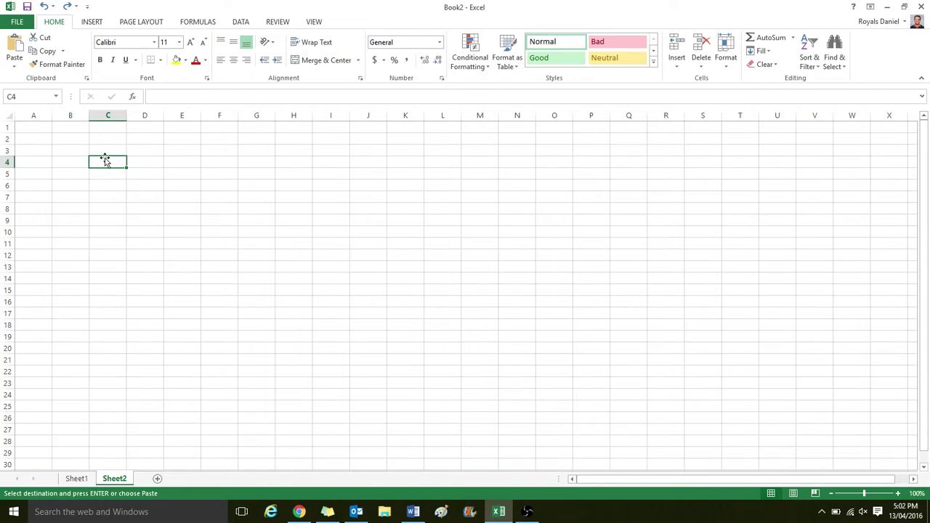
right_click(109, 166)
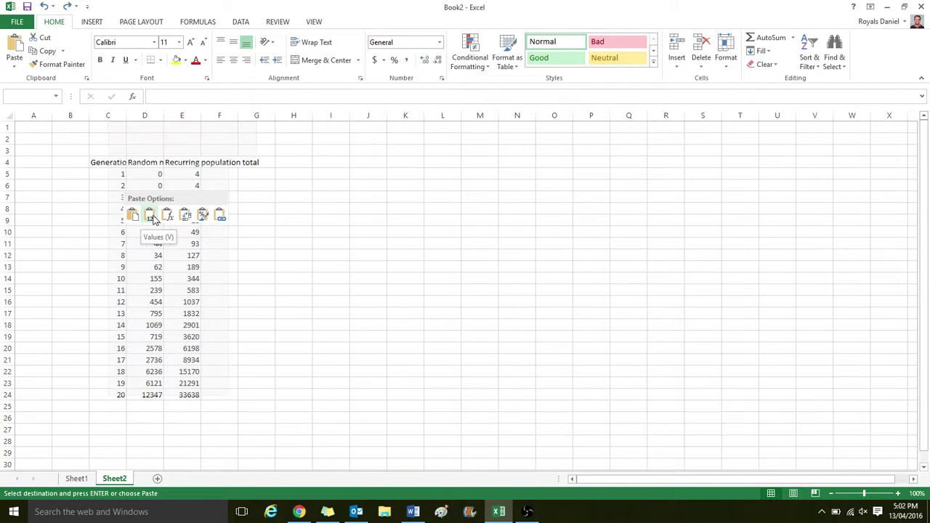
left_click(153, 221)
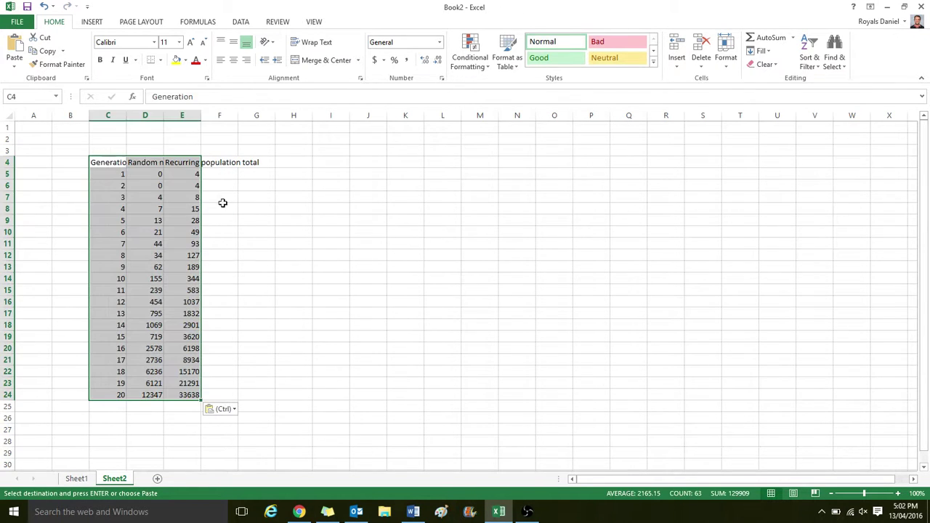
Autofit the widths of columns C, D and E on Sheet2 to their contents.
double_click(127, 115)
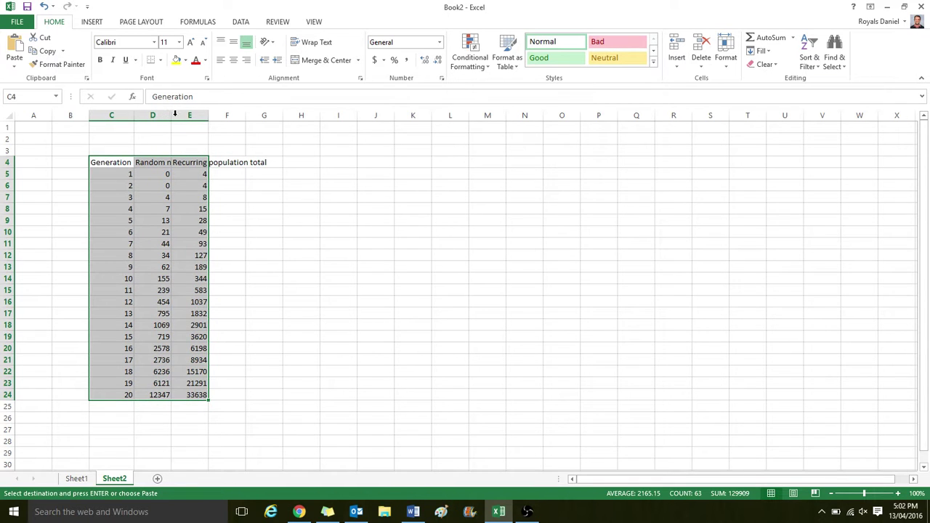
double_click(171, 115)
double_click(271, 115)
left_click(531, 279)
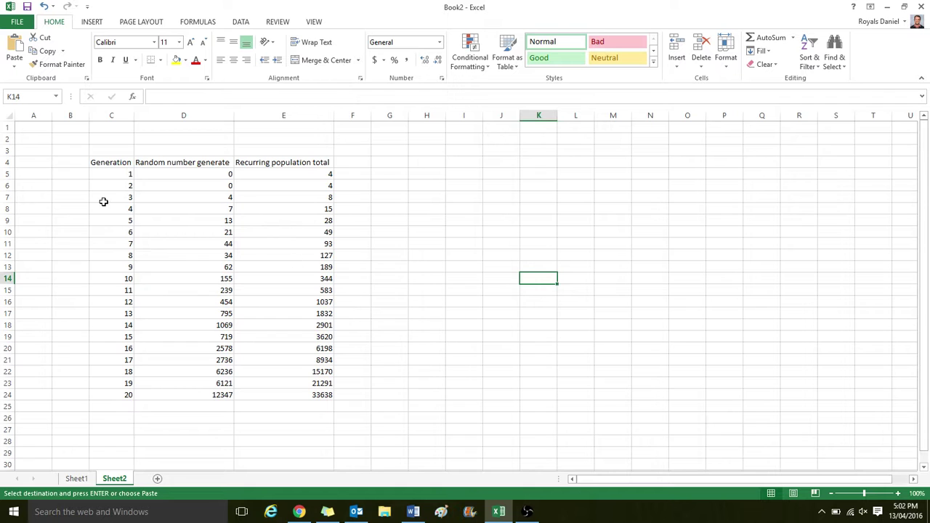
Insert a markers-only scatter chart of C5:C24 against E5:E24 and place it beside the table.
left_click_drag(121, 175, 112, 392)
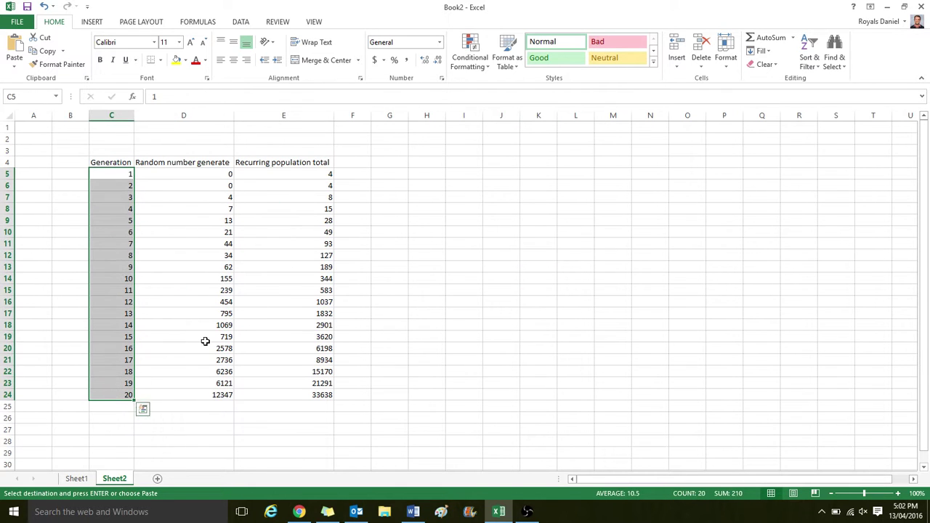
left_click(125, 218)
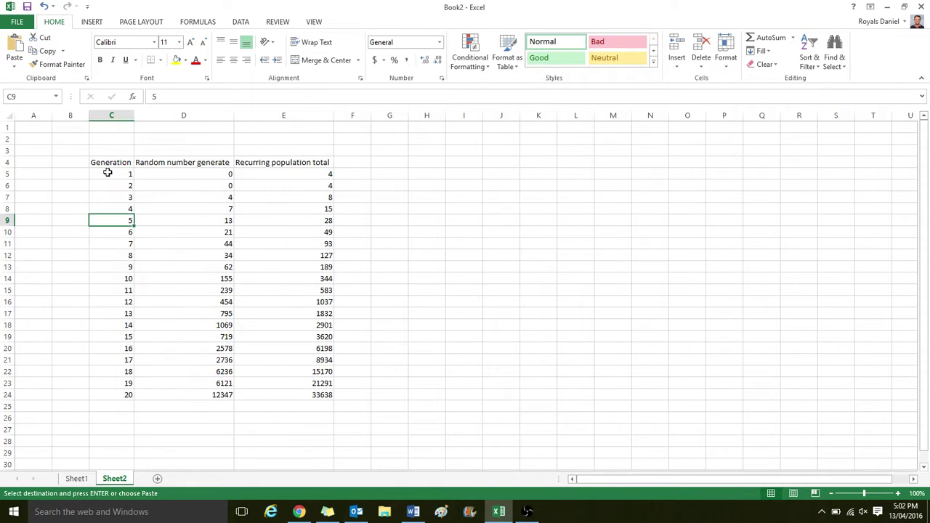
left_click_drag(108, 174, 95, 392)
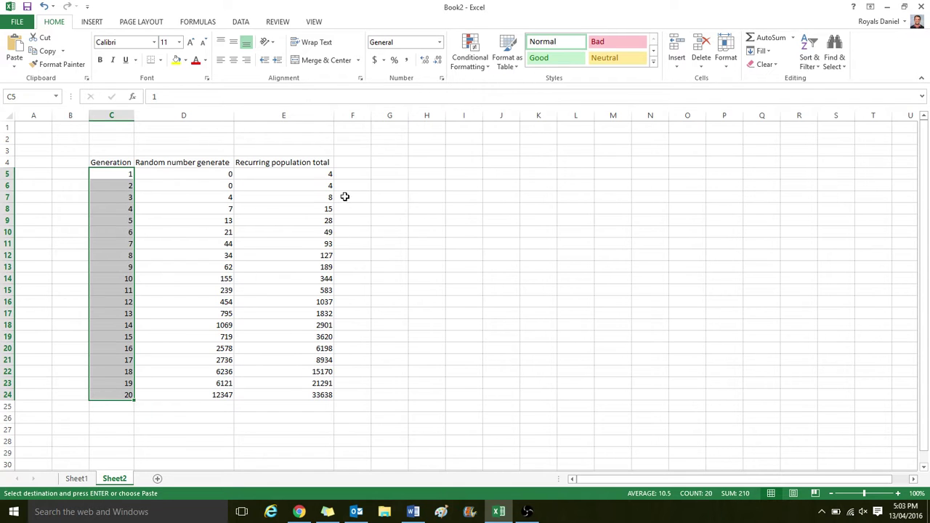
left_click_drag(320, 176, 322, 390)
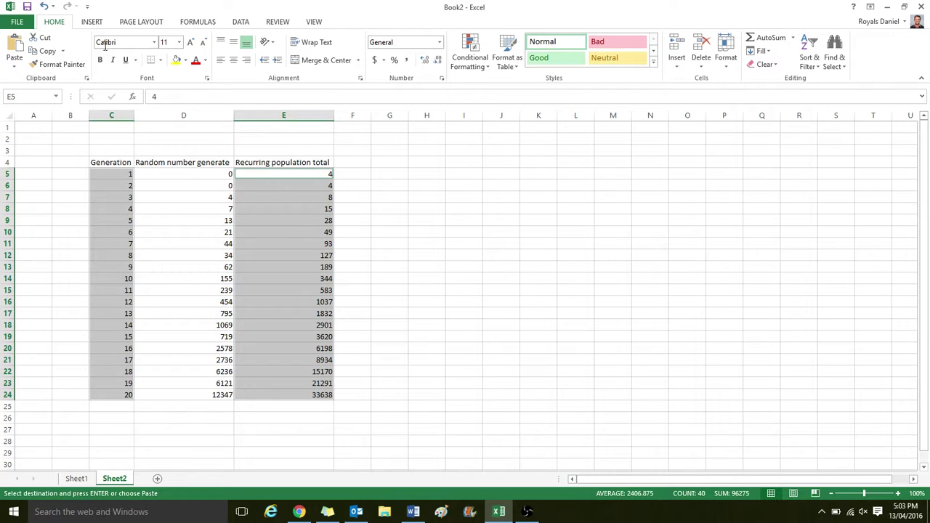
left_click(93, 22)
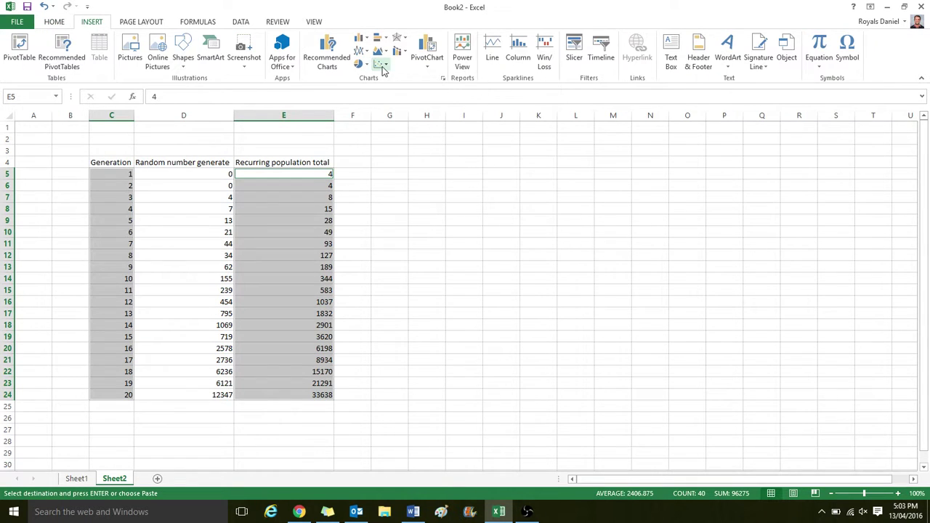
left_click(382, 65)
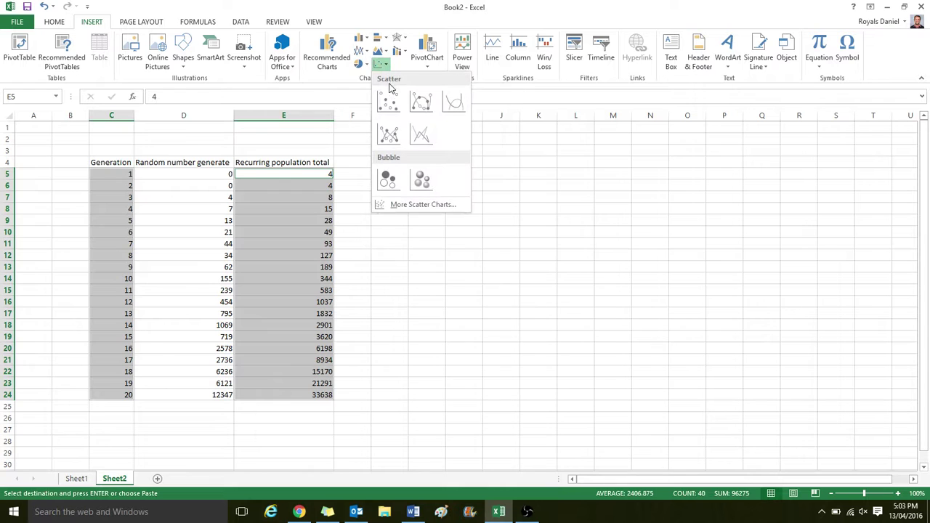
left_click(389, 102)
mouse_move(509, 234)
left_mouse_down()
mouse_move(546, 216)
mouse_move(566, 165)
left_mouse_up()
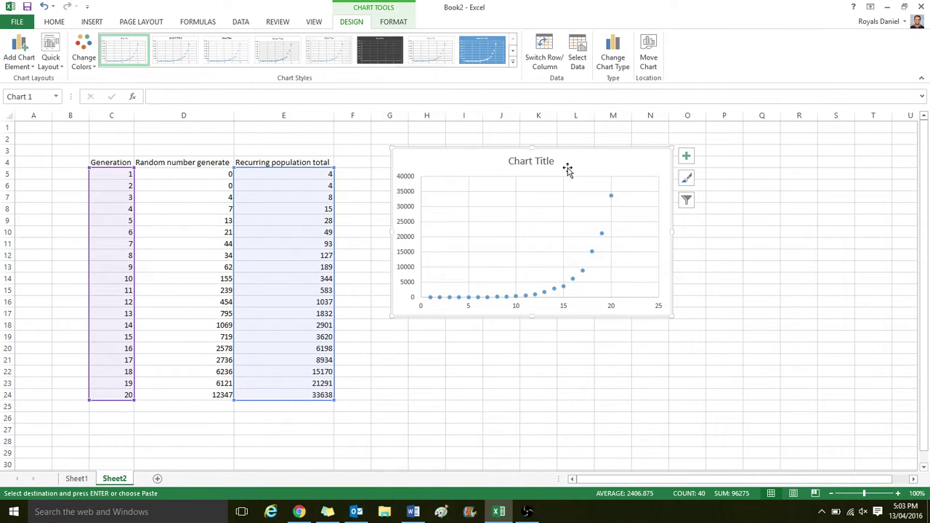
Add a trendline to the scatter chart's data series and set its type to Exponential.
left_click(602, 234)
right_click(601, 233)
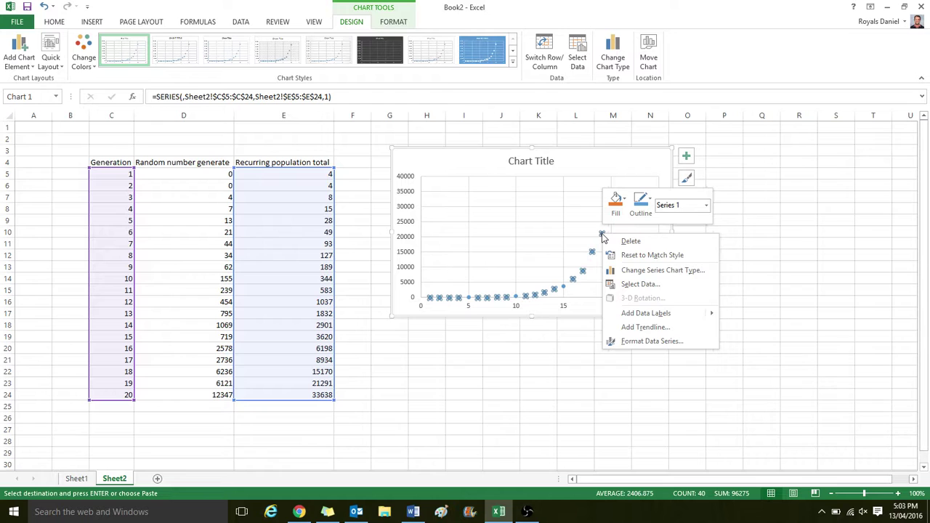
left_click(650, 329)
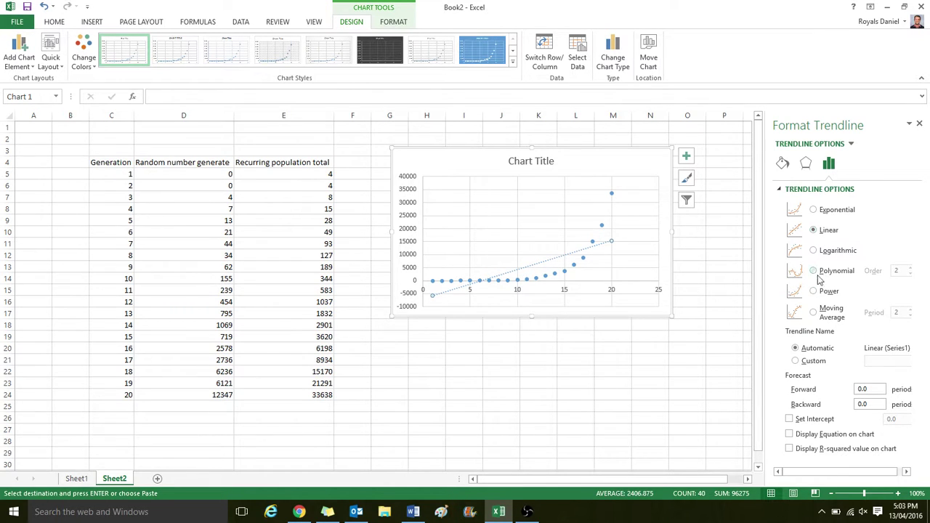
left_click(813, 292)
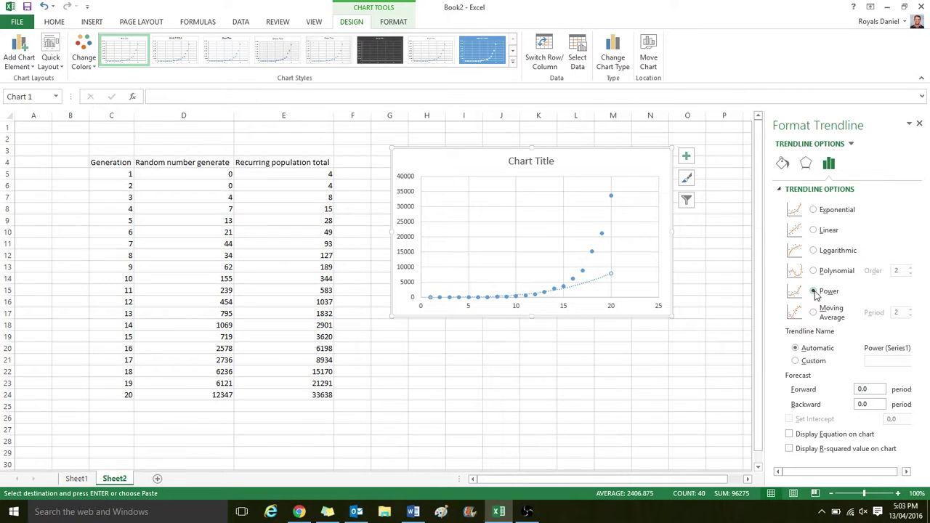
left_click(814, 210)
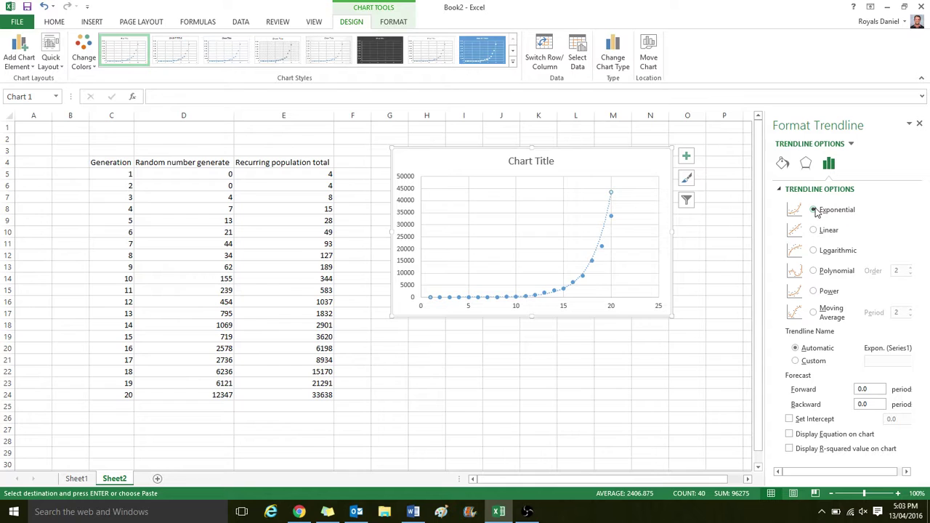
Display the trendline's equation and R-squared value, and move their label beside the chart title.
left_click(789, 435)
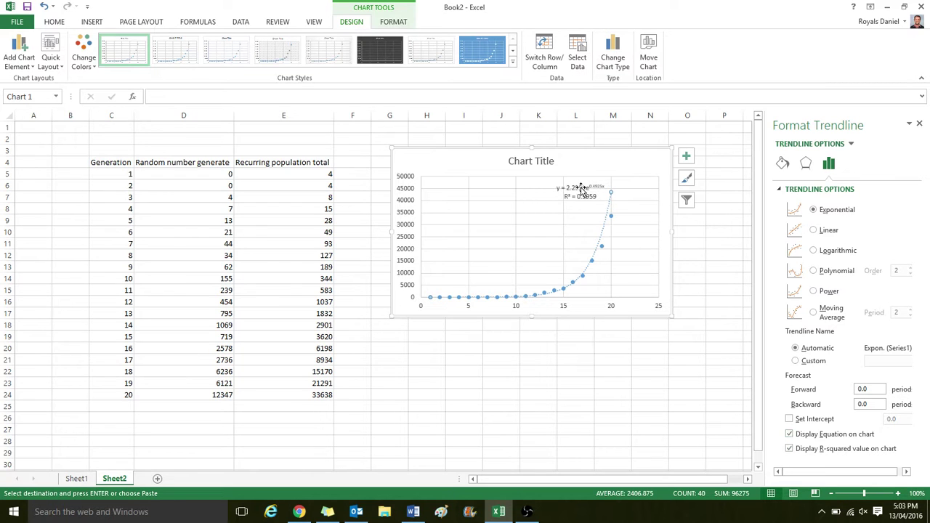
left_click_drag(576, 186, 609, 159)
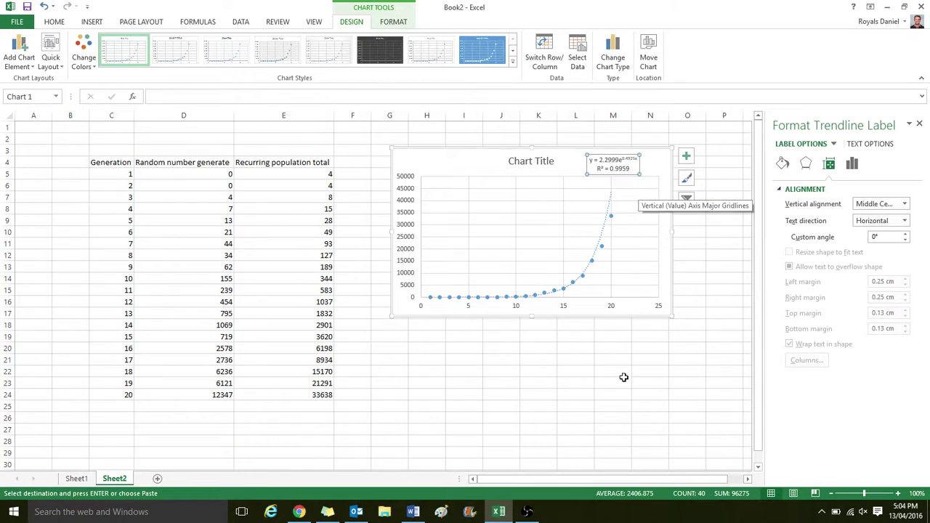
left_click(534, 377)
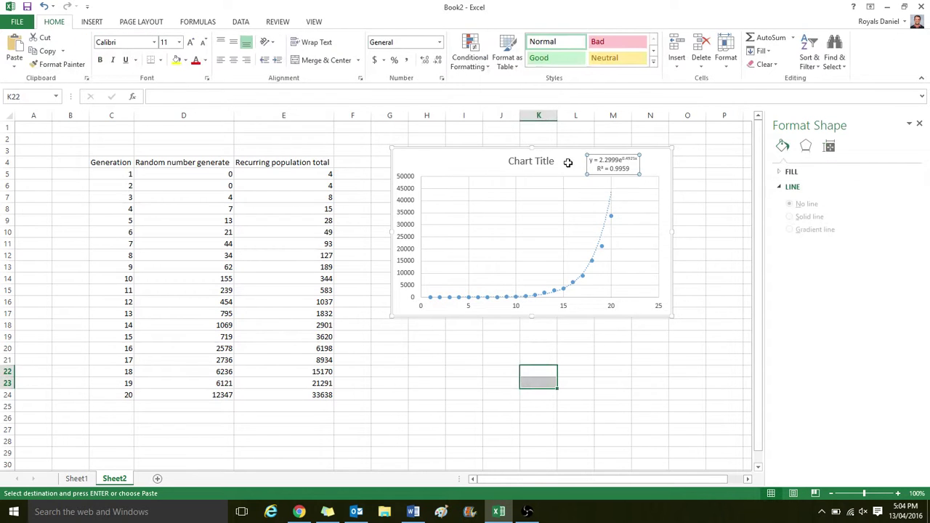
Move the chart below the data table, starting around row 27, and select cell F4.
left_click_drag(566, 162, 481, 440)
left_click(574, 324)
left_click(353, 162)
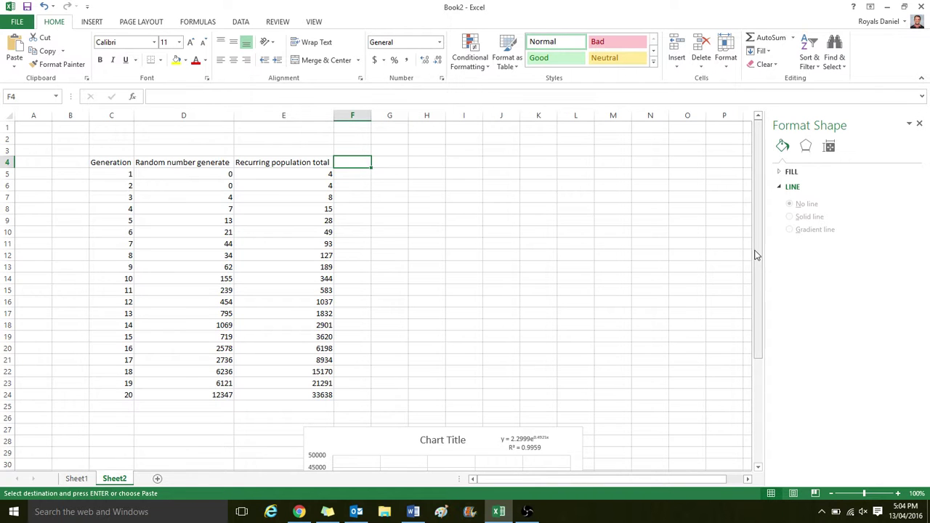
Widen the empty column F beside the recurring population totals to about three times its width, and select cell F5.
mouse_move(754, 254)
left_mouse_down()
mouse_move(768, 318)
mouse_move(768, 297)
mouse_move(788, 339)
mouse_move(780, 343)
mouse_move(778, 243)
mouse_move(767, 247)
left_mouse_up()
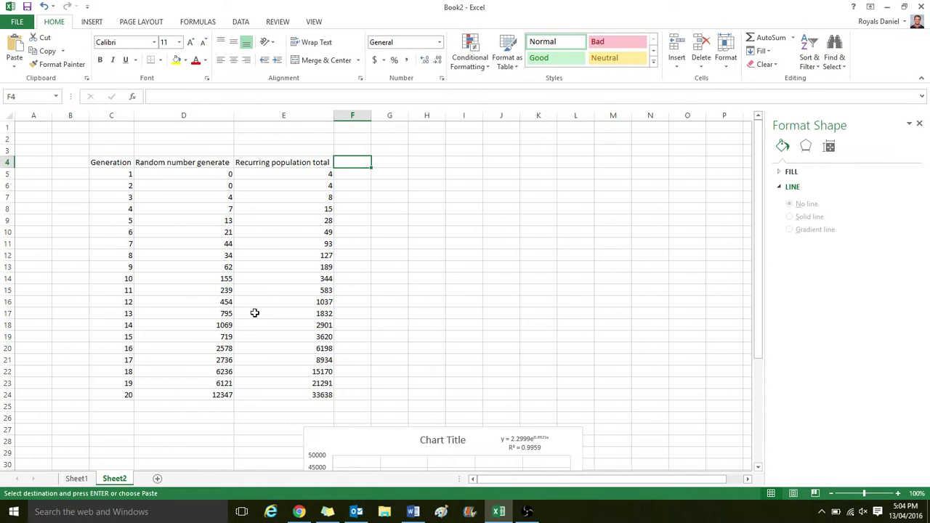
key("Down")
key("Right")
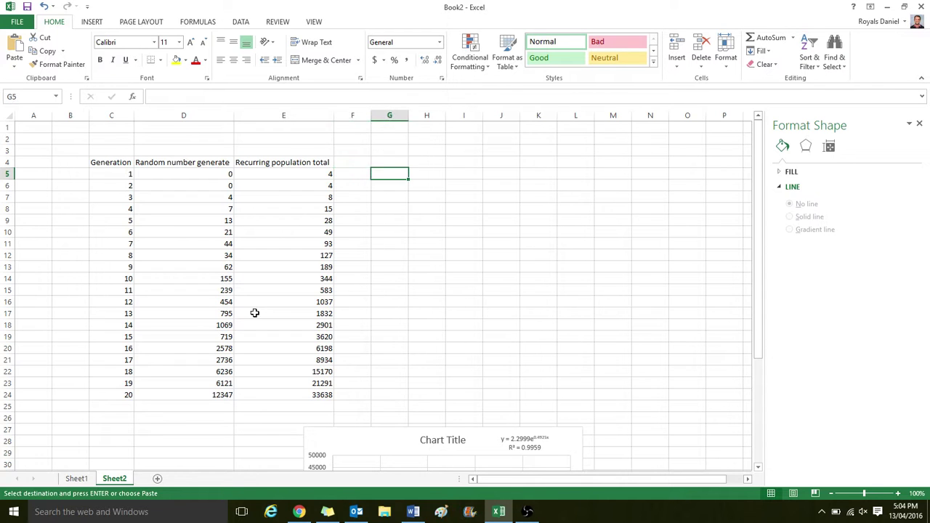
key("Left")
left_click_drag(372, 115, 462, 114)
left_click(564, 298)
left_click(352, 174)
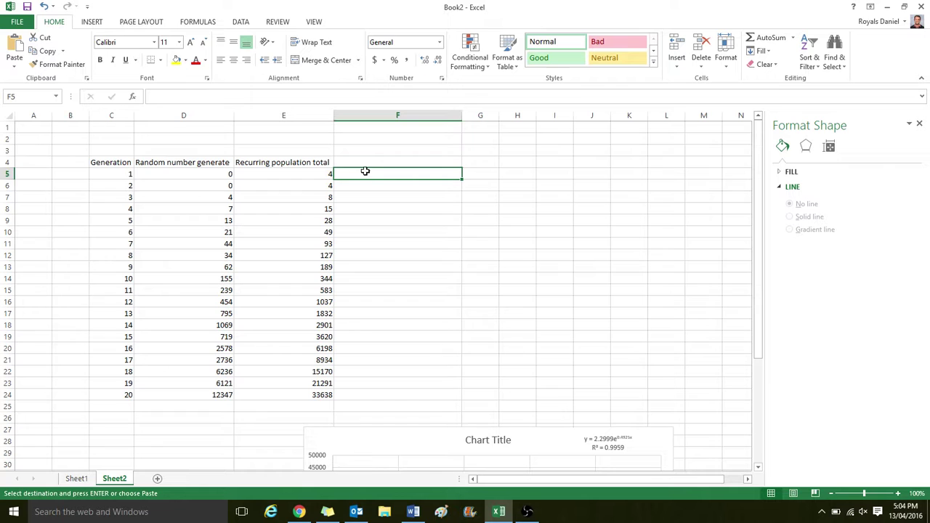
Enter =LN(C5) in F5 and fill the formula down through F23.
left_click(368, 166)
left_click(370, 171)
type("=")
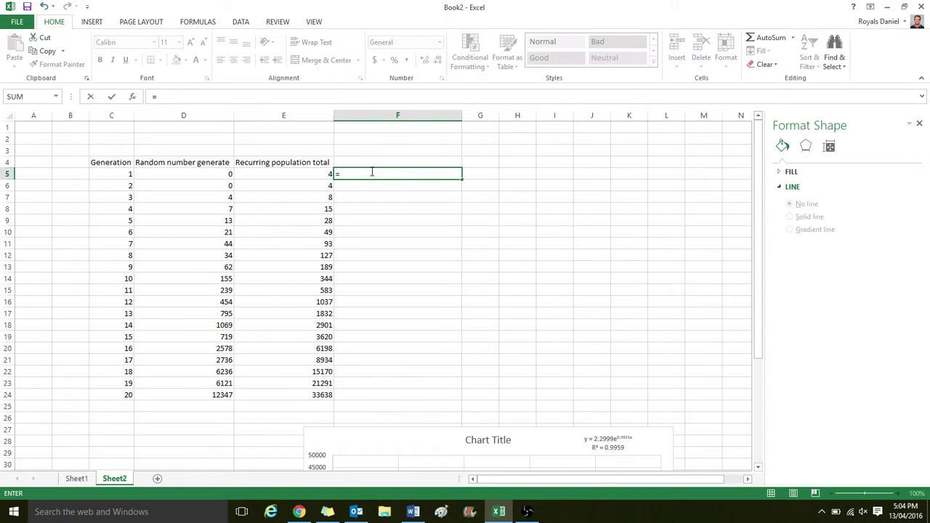
type("L")
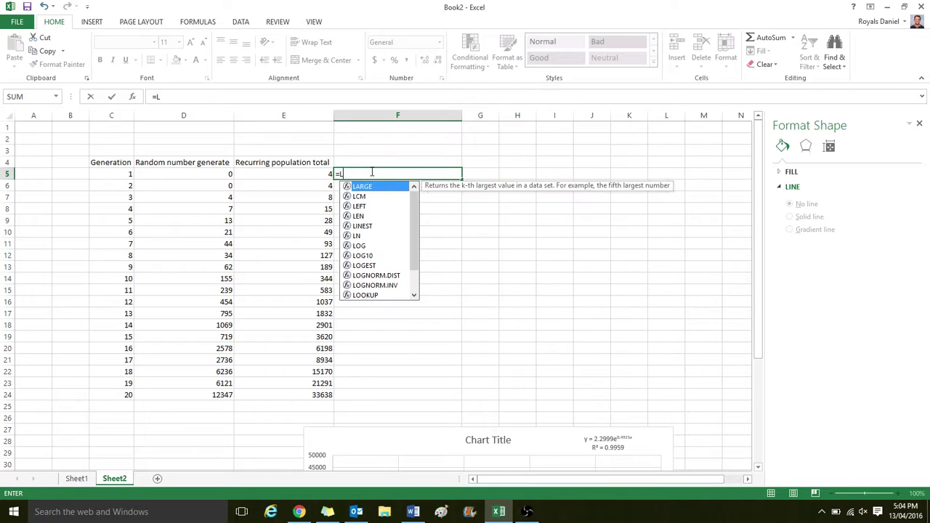
type("N(")
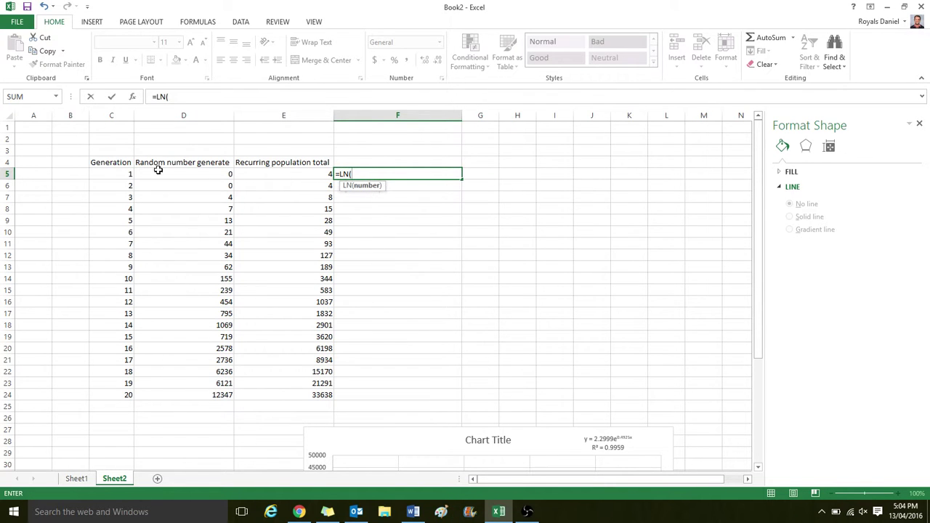
left_click(113, 175)
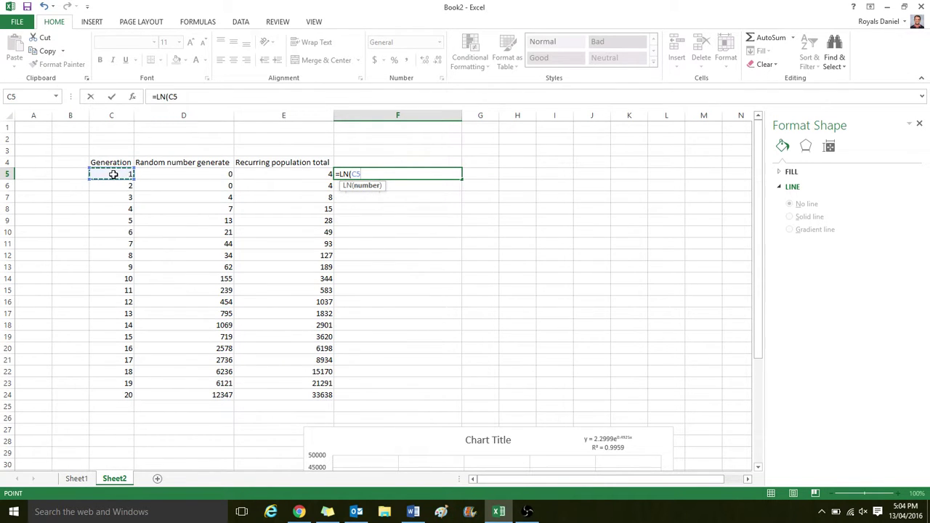
type(")")
key("Return")
left_click(376, 174)
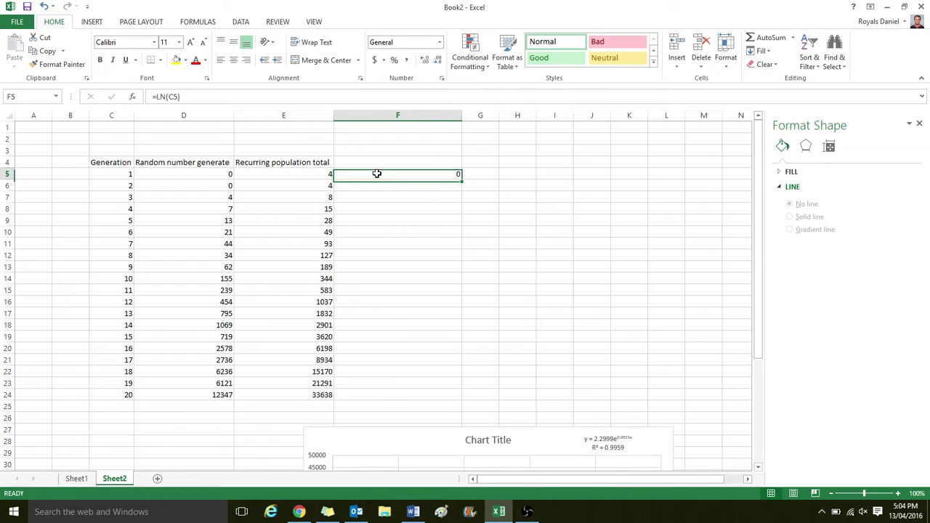
left_click_drag(462, 182, 460, 393)
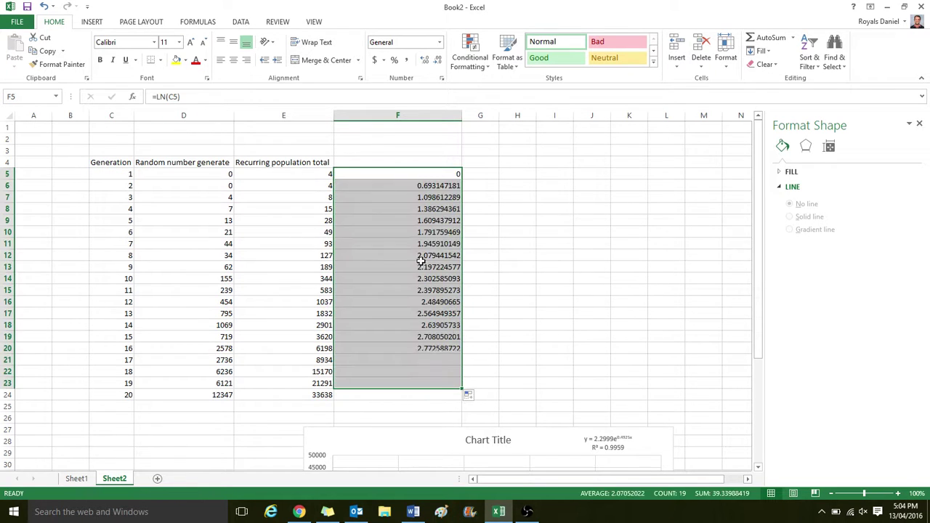
Label F4 "ln of x axis" and G4 "ln of y axis".
left_click(396, 161)
type("ln of x a")
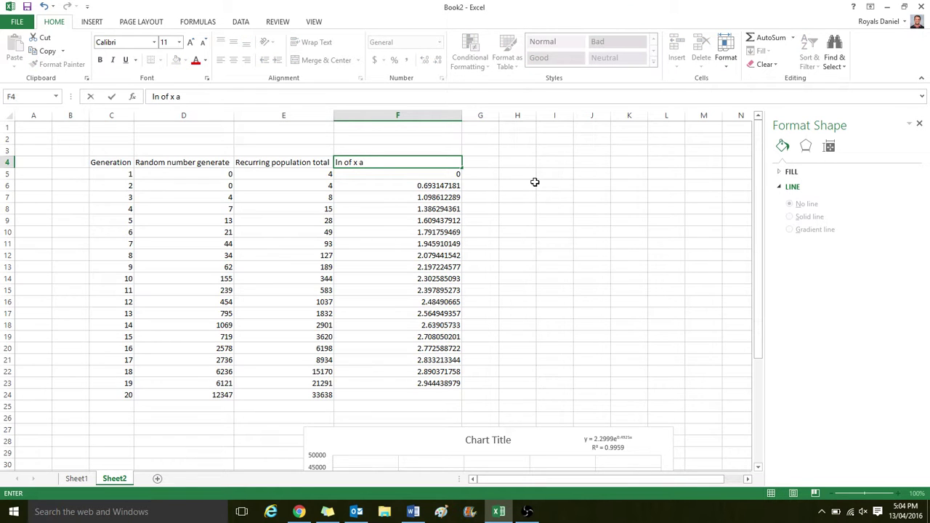
type("xis")
key("Tab")
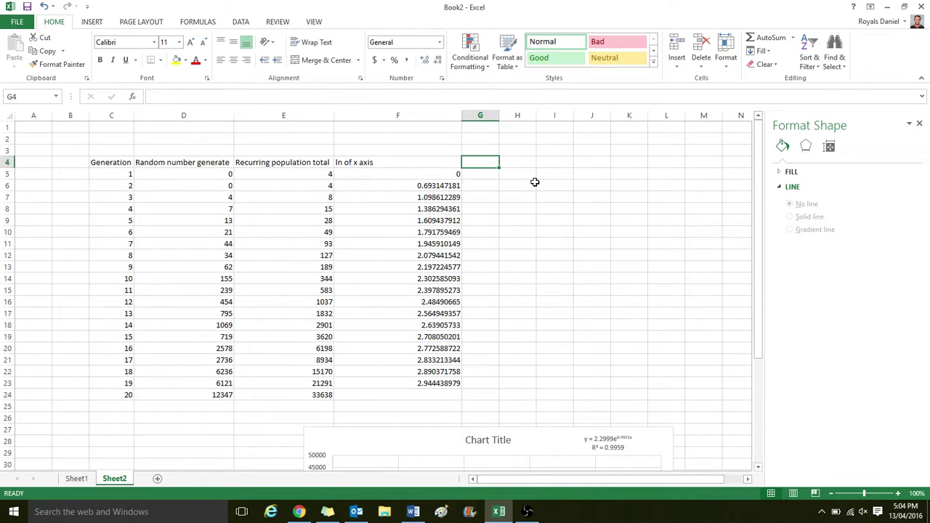
type("ln of y axis")
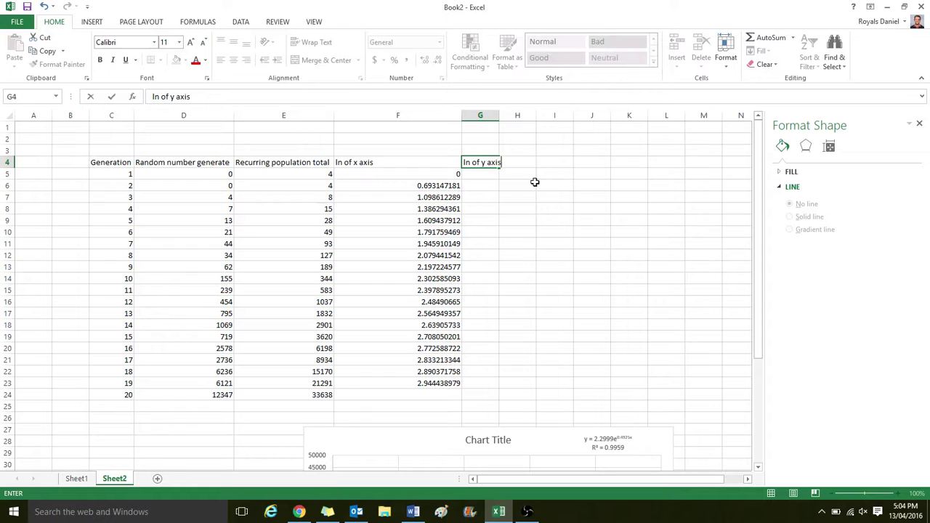
key("Return")
Enter =LN(E5:E24) in G5, fill it down through G24, and extend the ln of x column to F24.
type("=ln(")
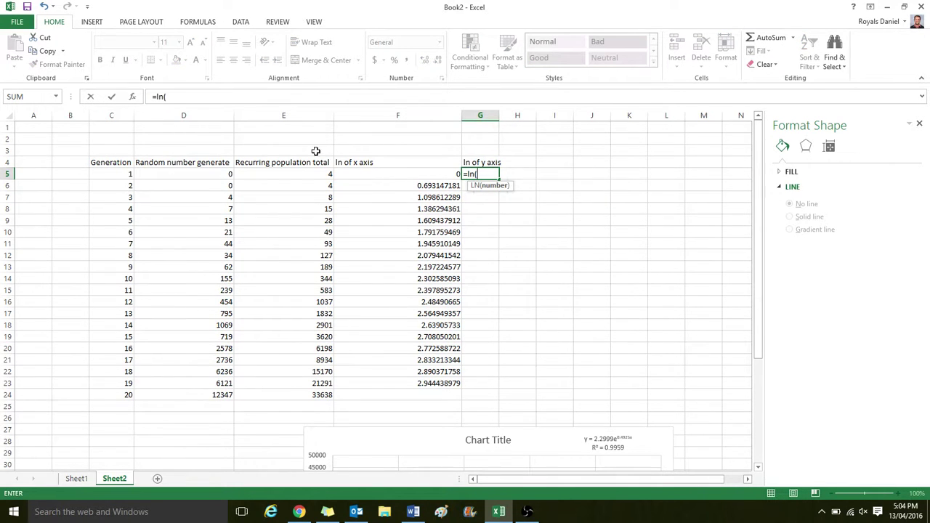
left_click_drag(316, 176, 316, 395)
type(")")
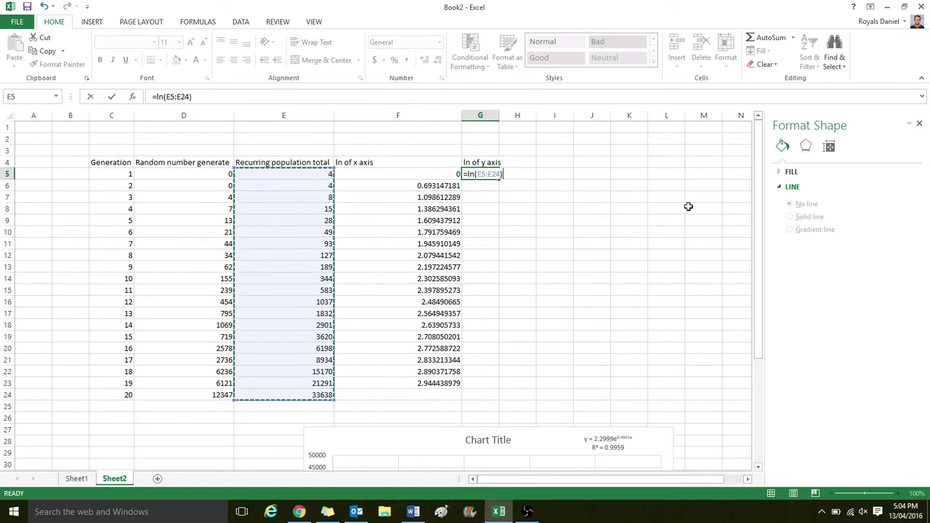
key("Return")
left_click(485, 165)
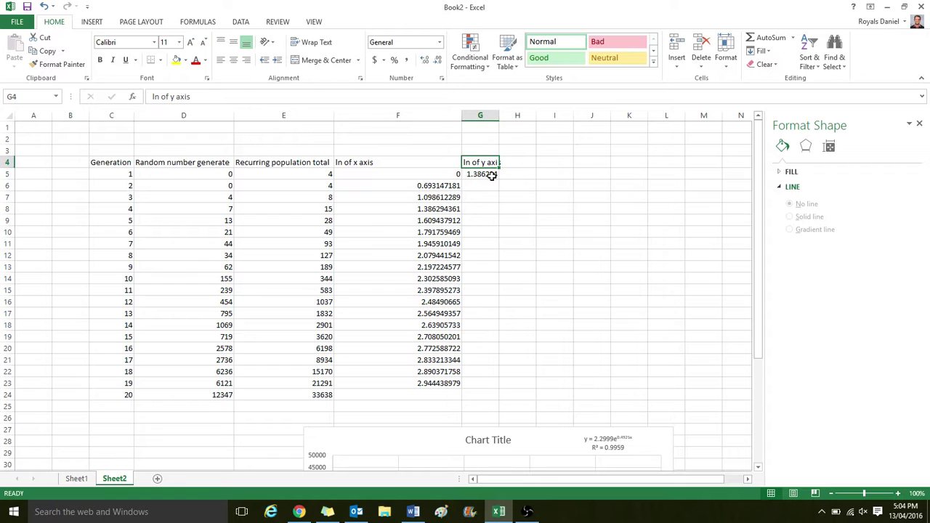
left_click(487, 175)
left_click_drag(499, 180, 462, 400)
left_click(456, 383)
left_click(664, 324)
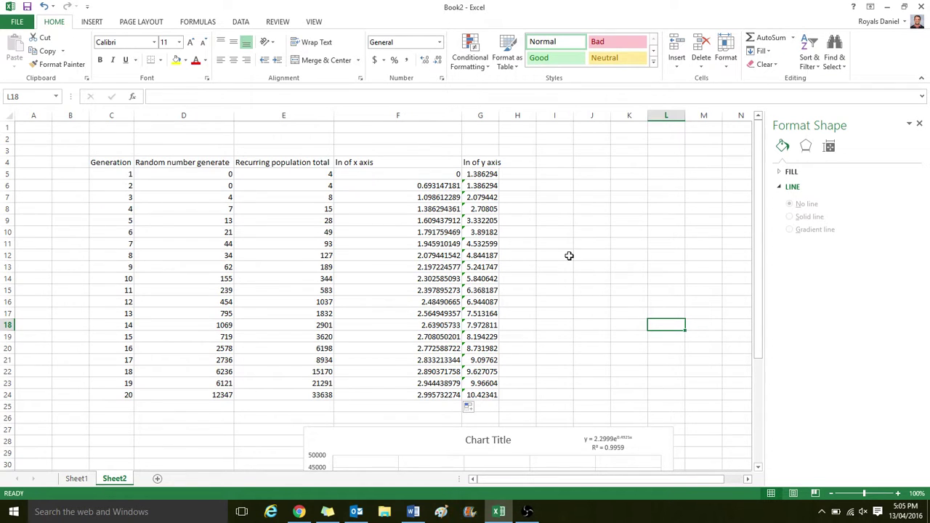
Note "exp" in J8 and "lny vs x" in J9.
left_click(591, 208)
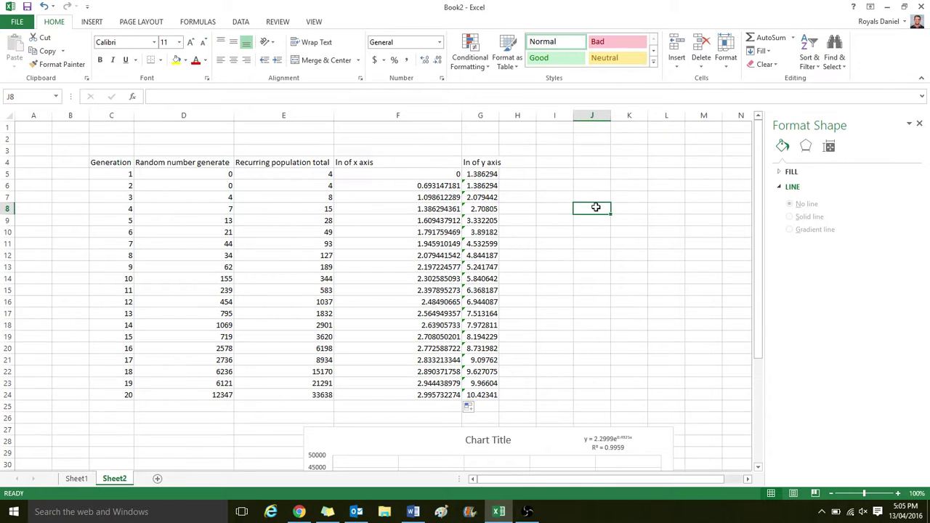
type("exp")
key("Return")
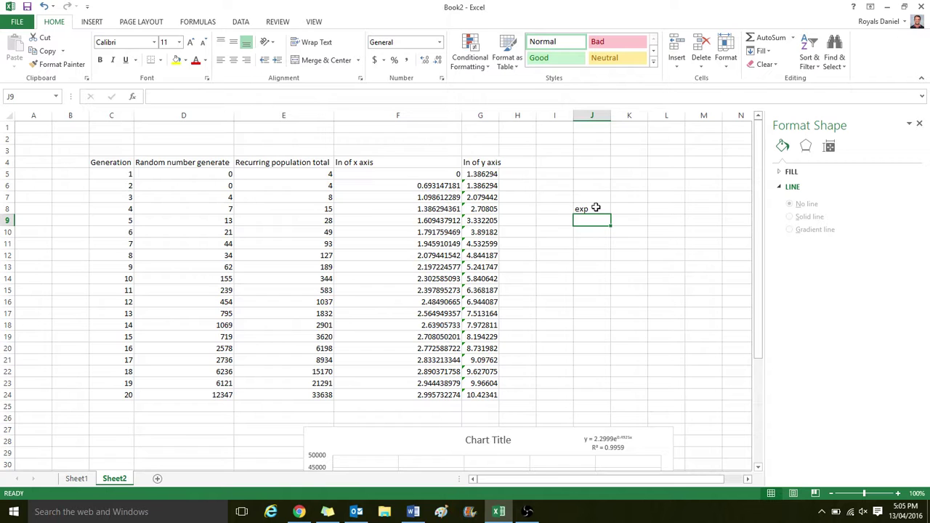
type("lny")
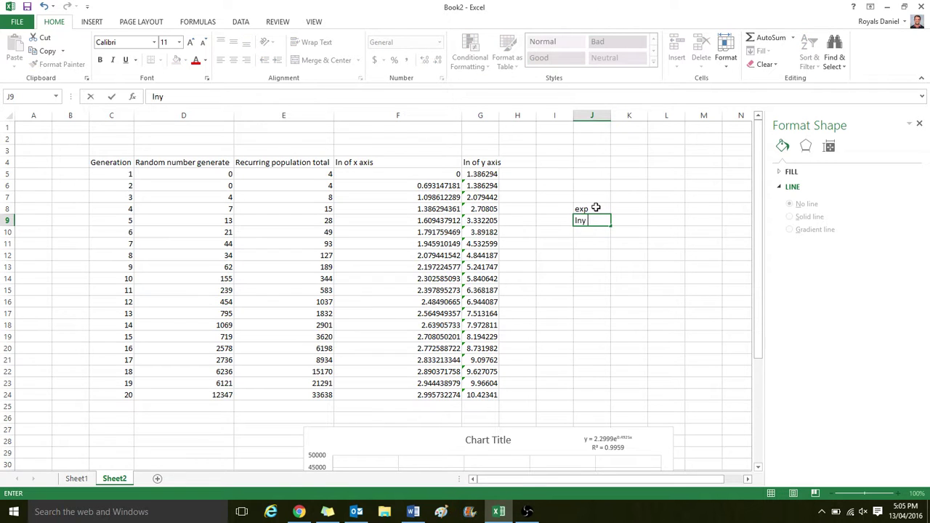
type(" vs x")
key("Return")
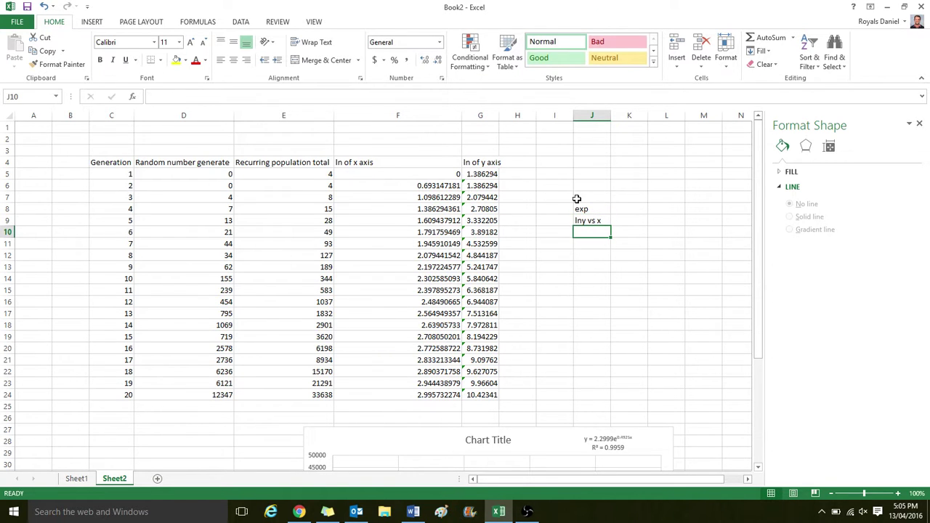
left_click_drag(486, 174, 484, 396)
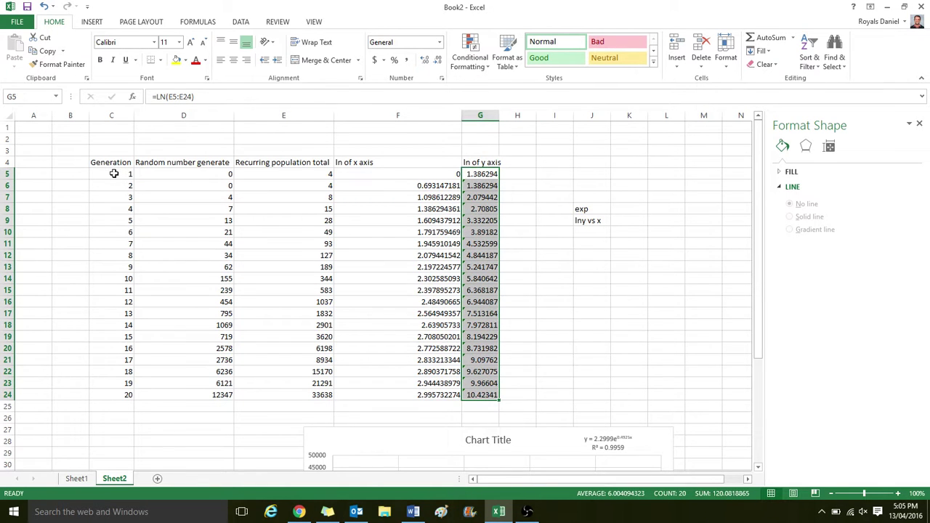
left_click_drag(114, 174, 124, 326)
left_click(119, 383)
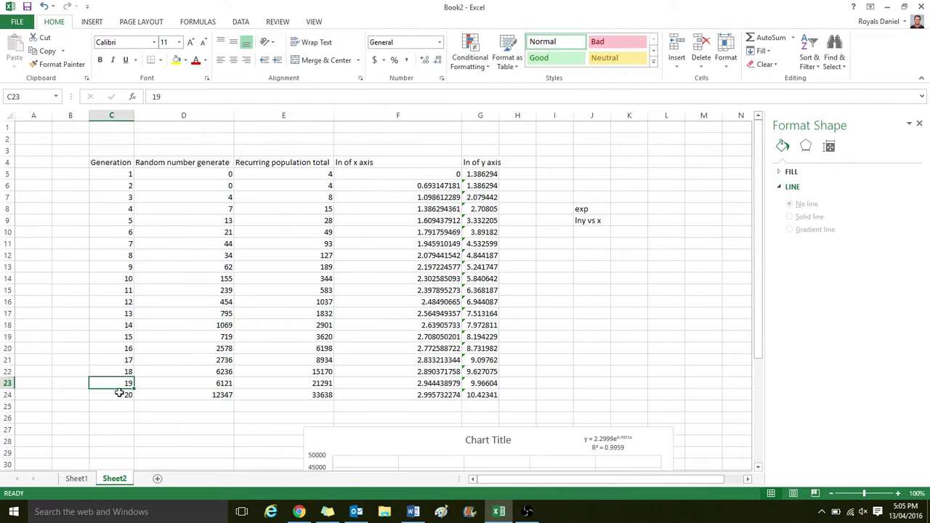
Insert a markers-only scatter chart of the generations C5:C24 against the ln of y values G5:G24.
left_click_drag(119, 393, 115, 174)
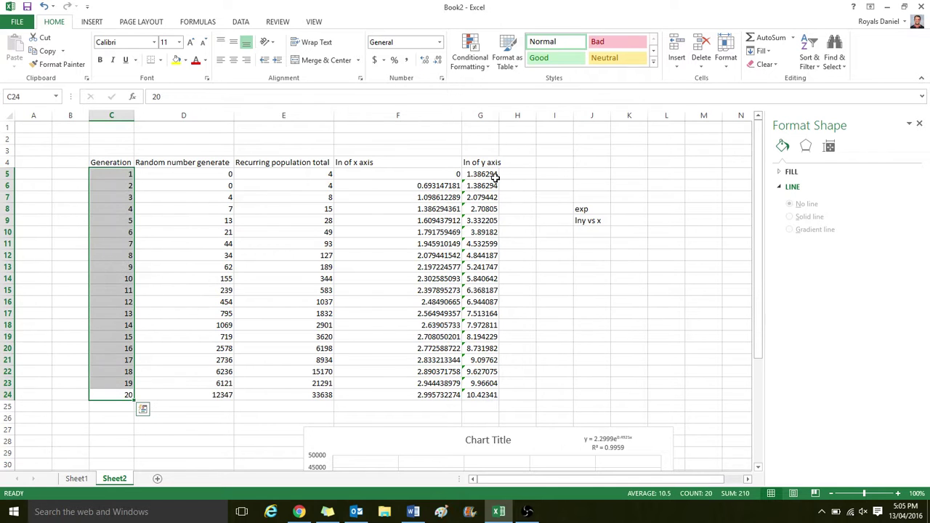
left_click_drag(494, 177, 479, 394, "ctrl")
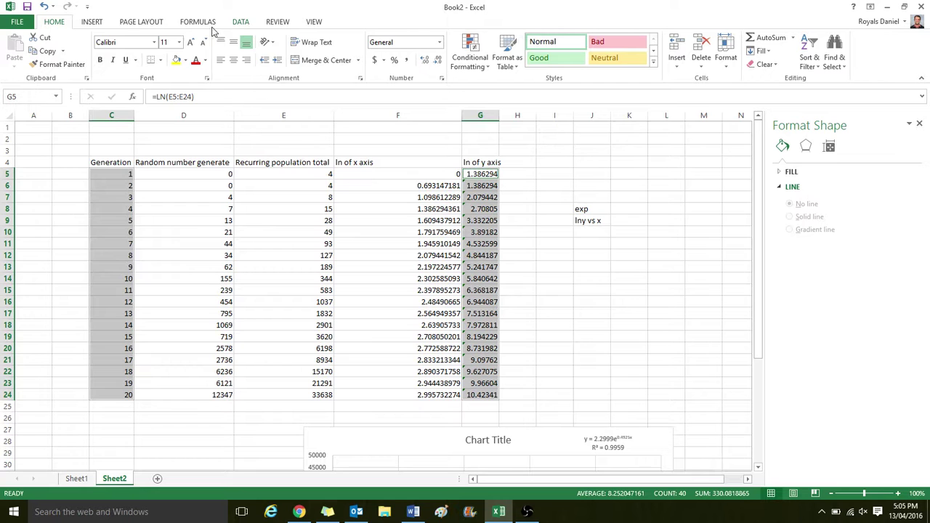
left_click(93, 22)
left_click(377, 63)
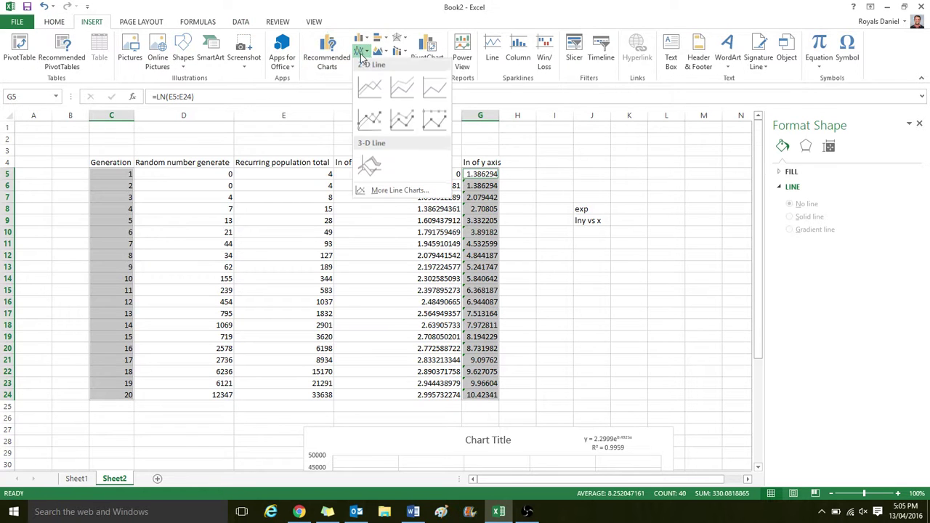
left_click(381, 8)
left_click(377, 63)
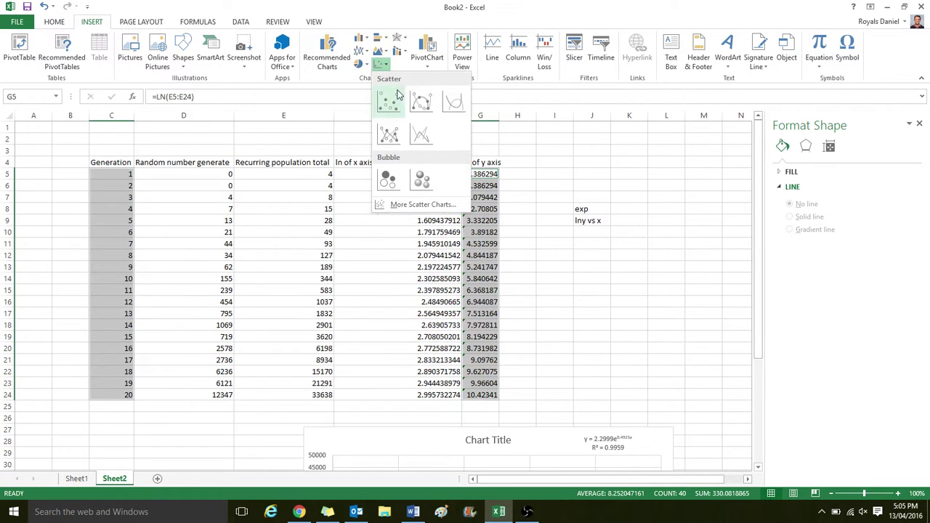
left_click(386, 99)
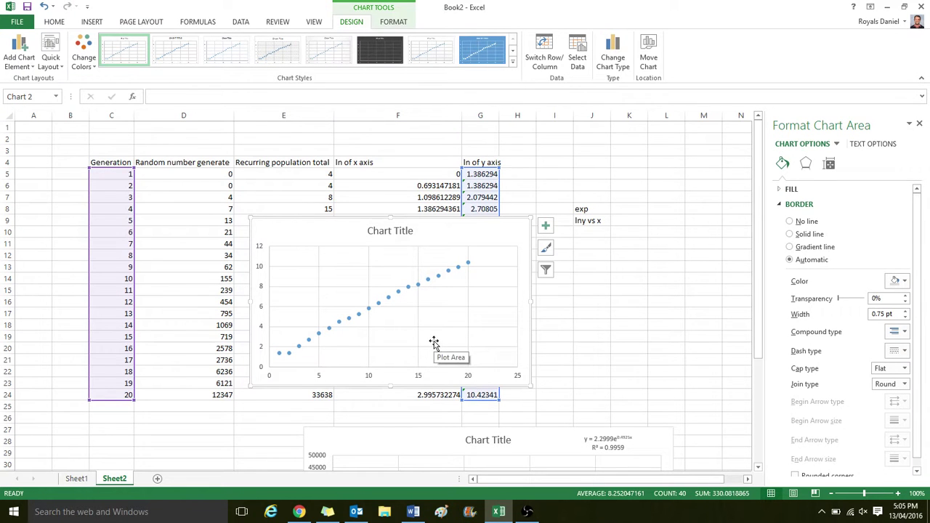
Add a linear trendline with its equation and R-squared value displayed to the new chart, and move their label beside the chart title.
left_click(377, 304)
right_click(378, 304)
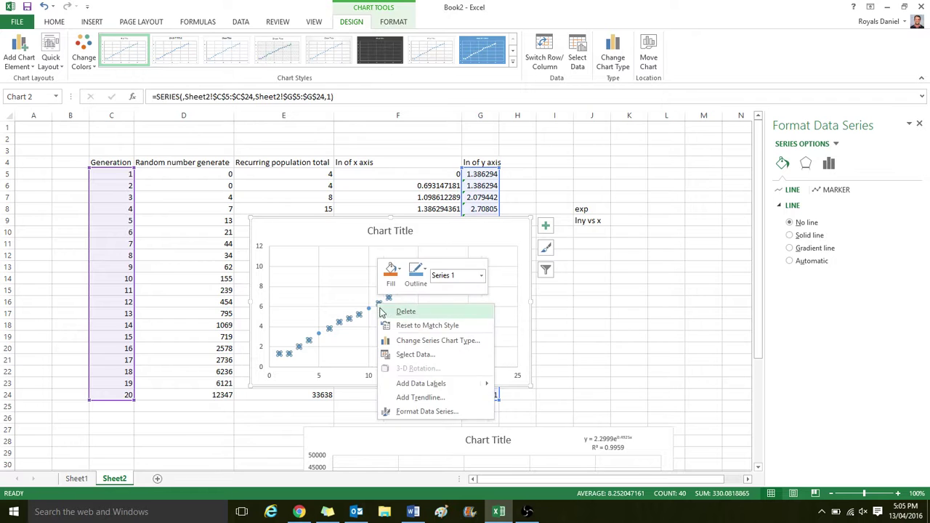
left_click(434, 394)
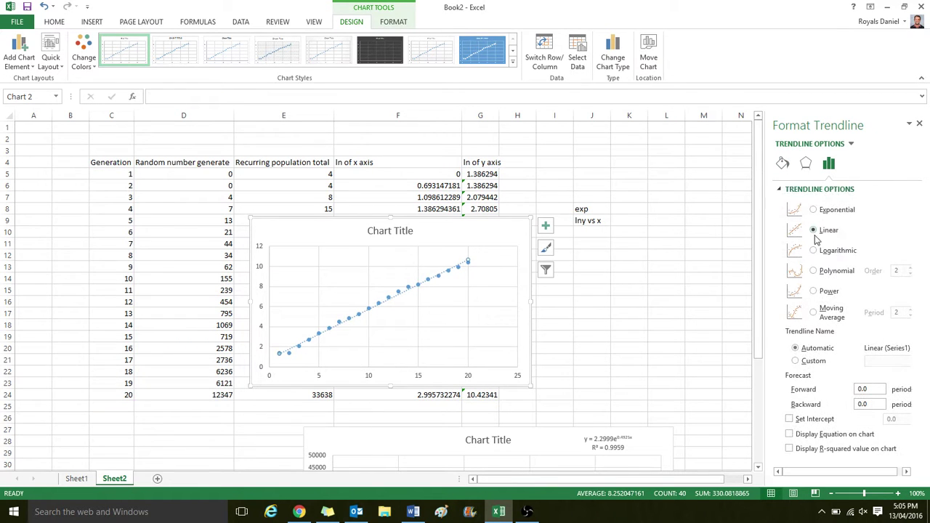
left_click(789, 433)
left_click(790, 449)
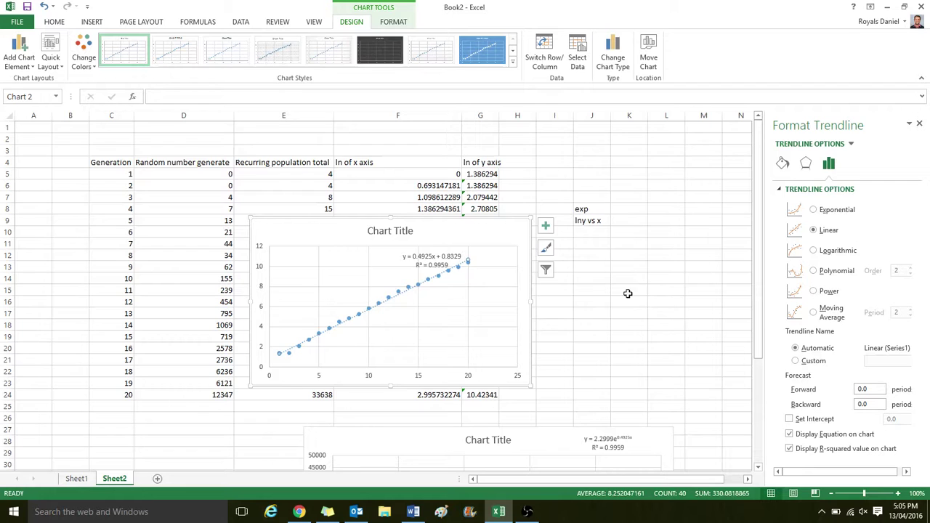
left_click_drag(441, 266, 471, 237)
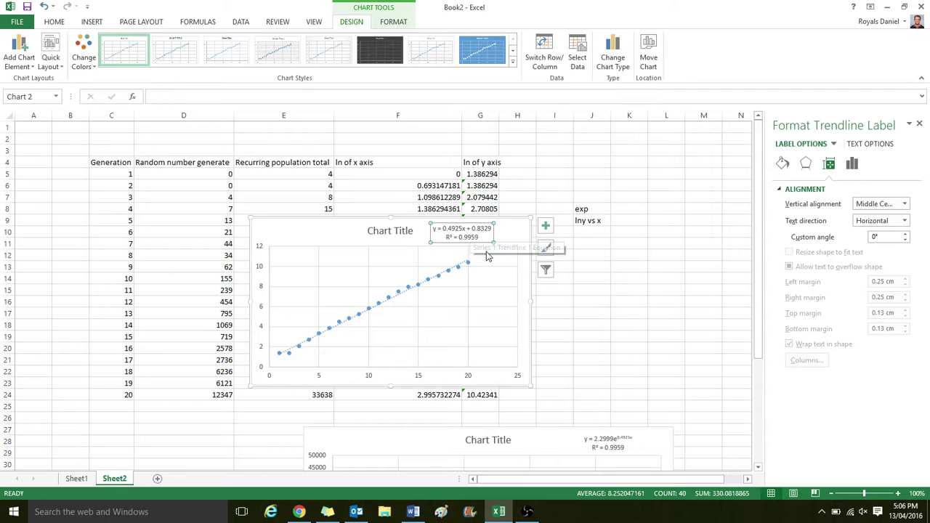
Move the lny vs x chart below the data table, starting around row 25 beside the exponential chart, and select cell H5.
left_click_drag(506, 233, 722, 225)
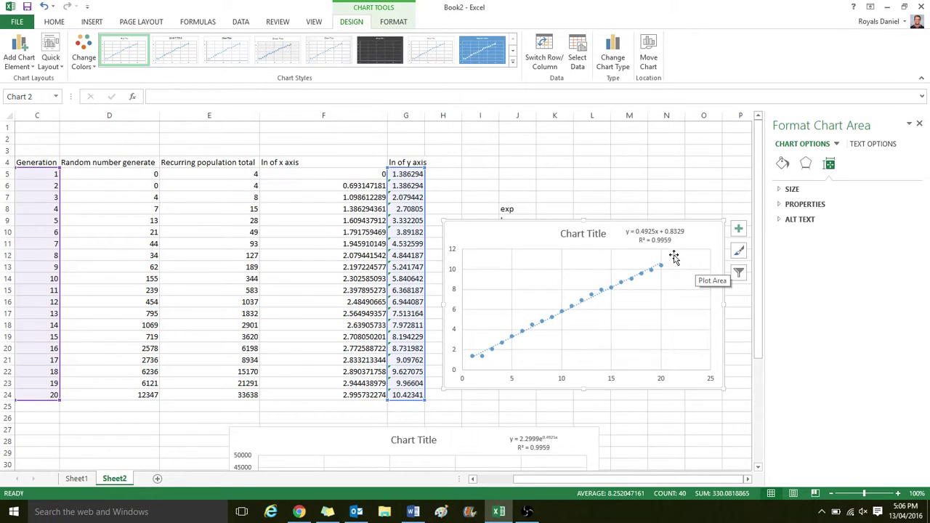
mouse_move(700, 241)
left_mouse_down()
mouse_move(315, 239)
mouse_move(330, 249)
left_mouse_up()
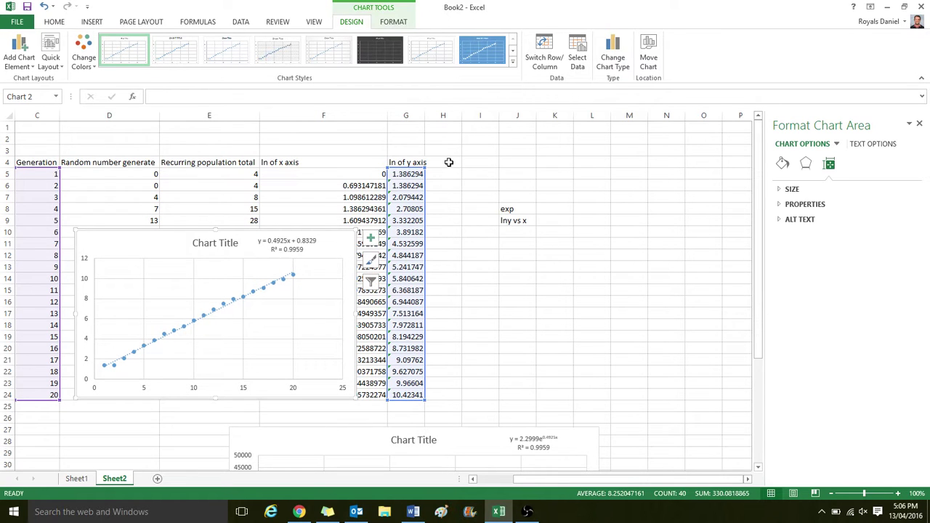
left_click_drag(336, 251, 286, 425)
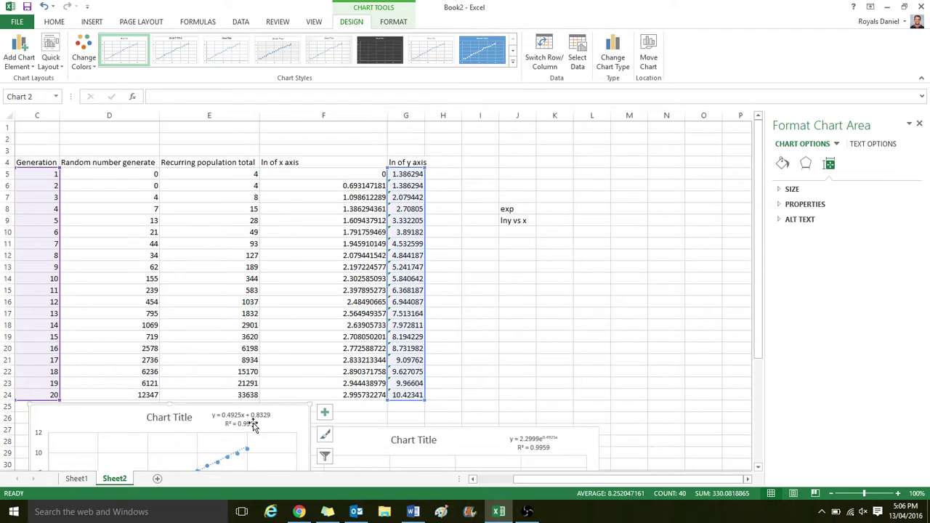
left_click(445, 174)
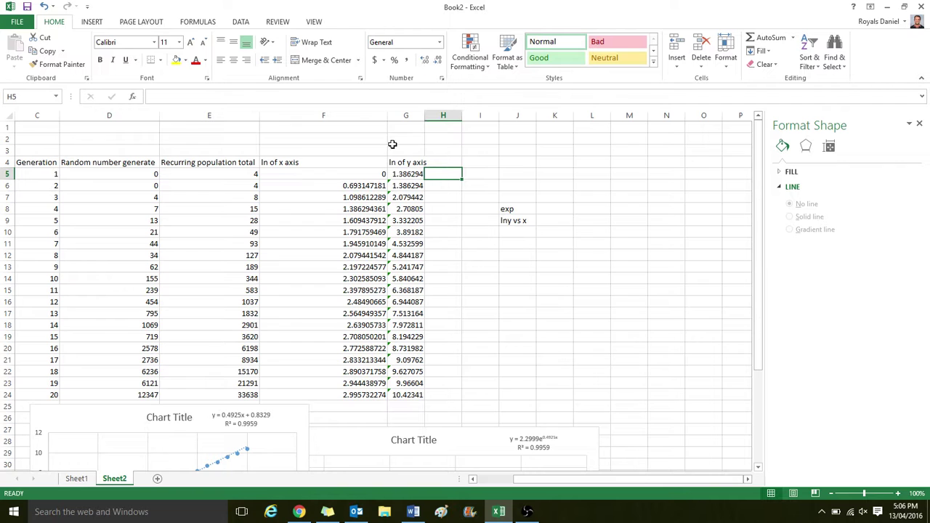
Narrow the "ln of x axis" column F and enter the label "observed" in G3 above the ln of y values.
left_click_drag(387, 116, 320, 118)
left_click(379, 159)
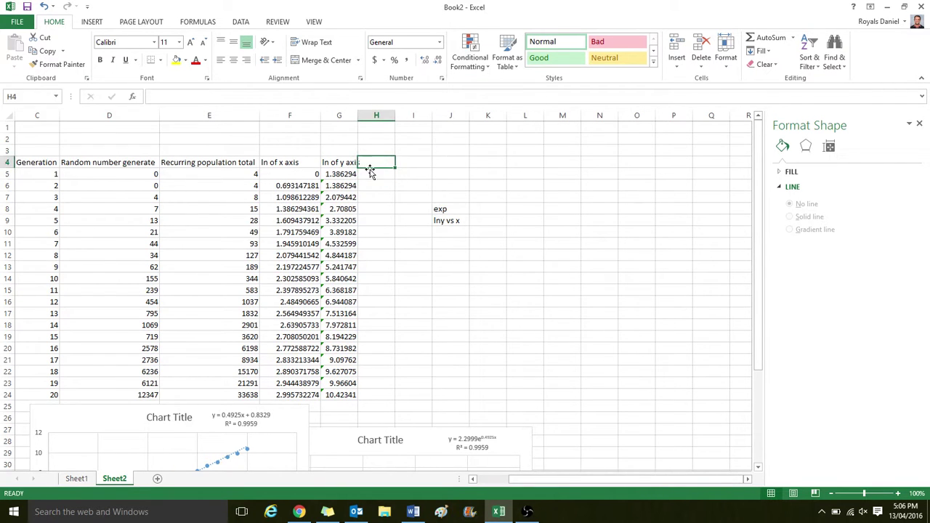
left_click(369, 176)
left_click(339, 150)
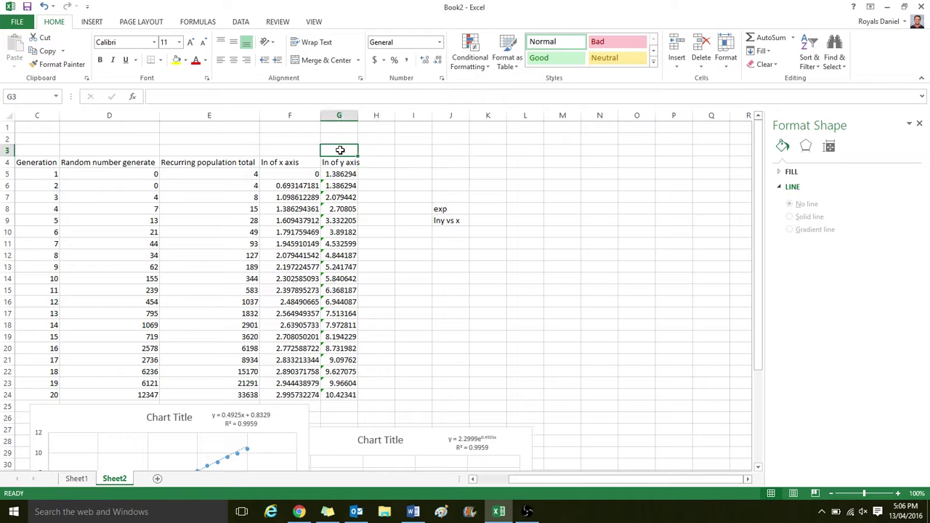
type("observed")
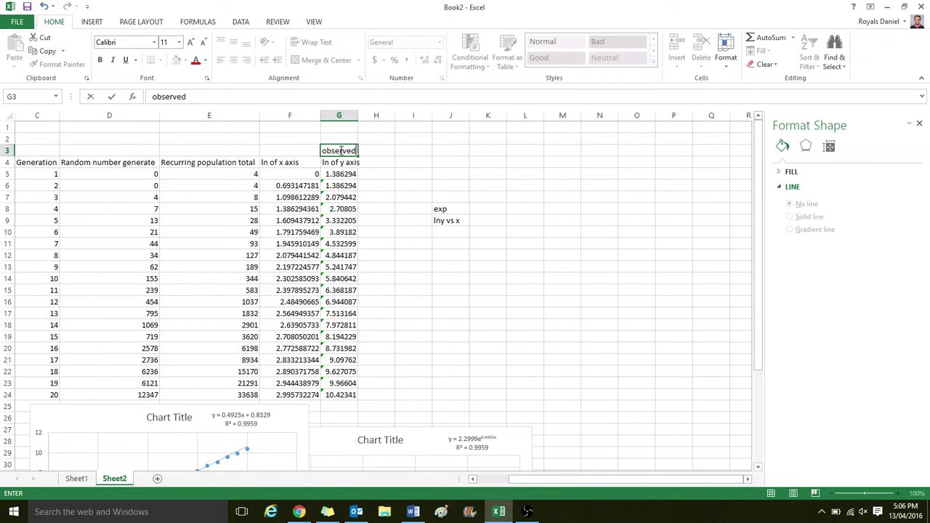
key("Return")
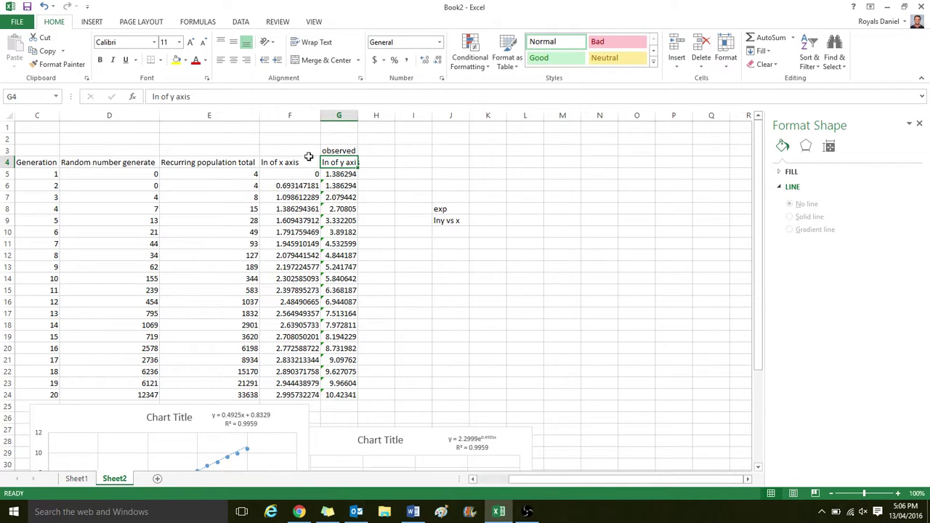
Enter the label "calculated" in H3 beside the "observed" label.
left_click(334, 147)
left_click(376, 151)
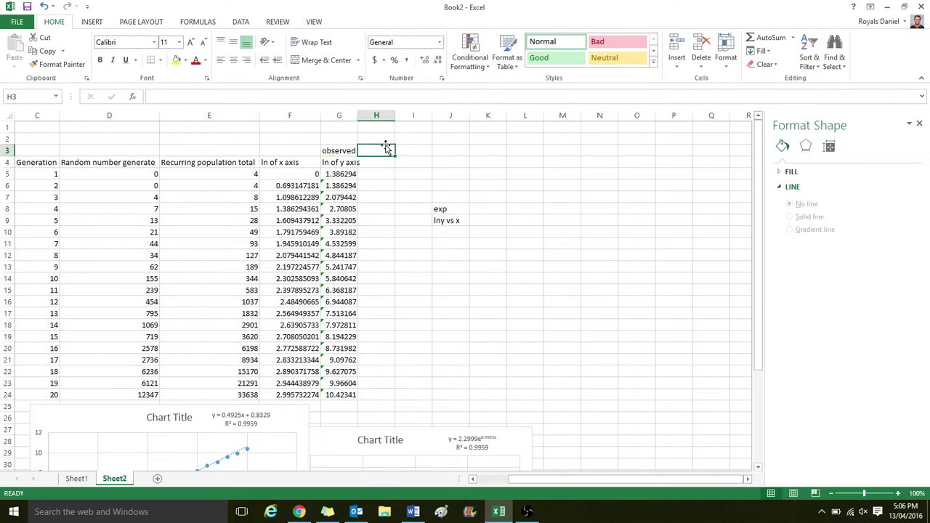
type("calculate")
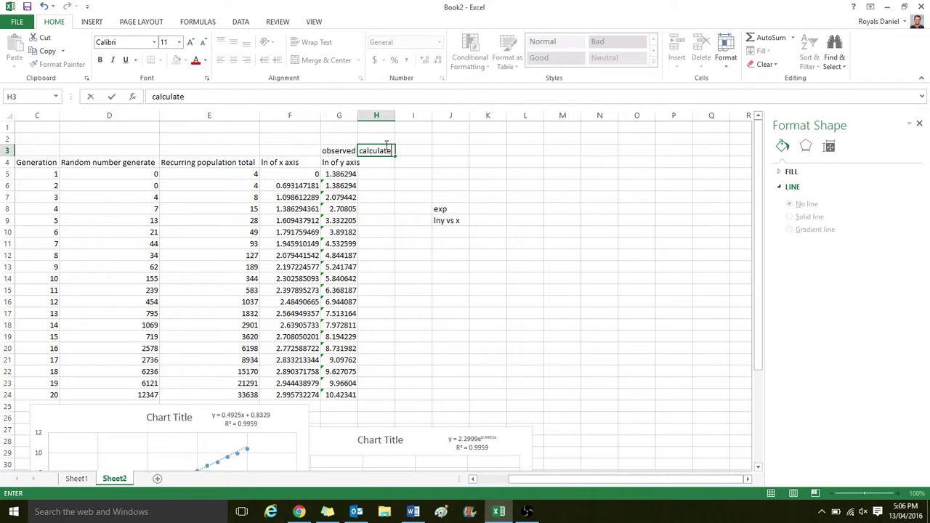
type("d")
key("Return")
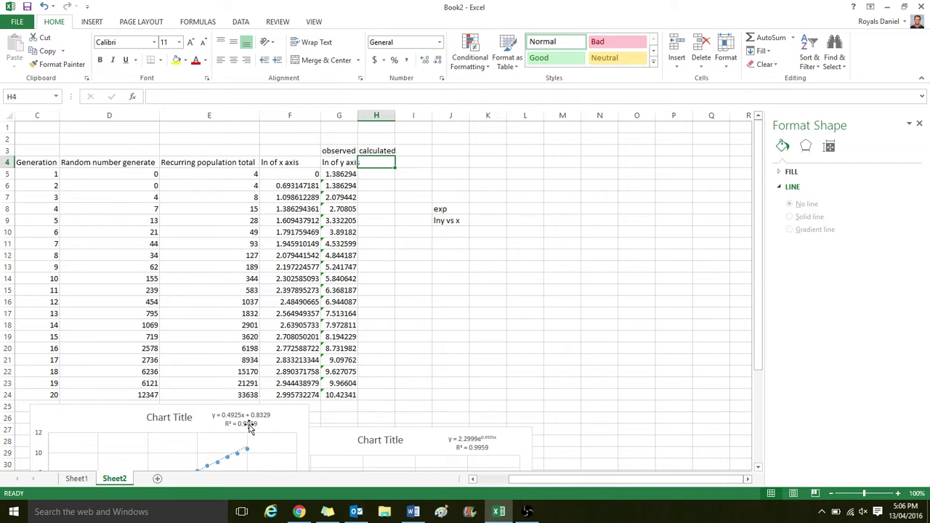
Calculate the linear trendline's values in H5 with =(0.4925*C5)+0.8329 and fill the formula down to H24.
key("Return")
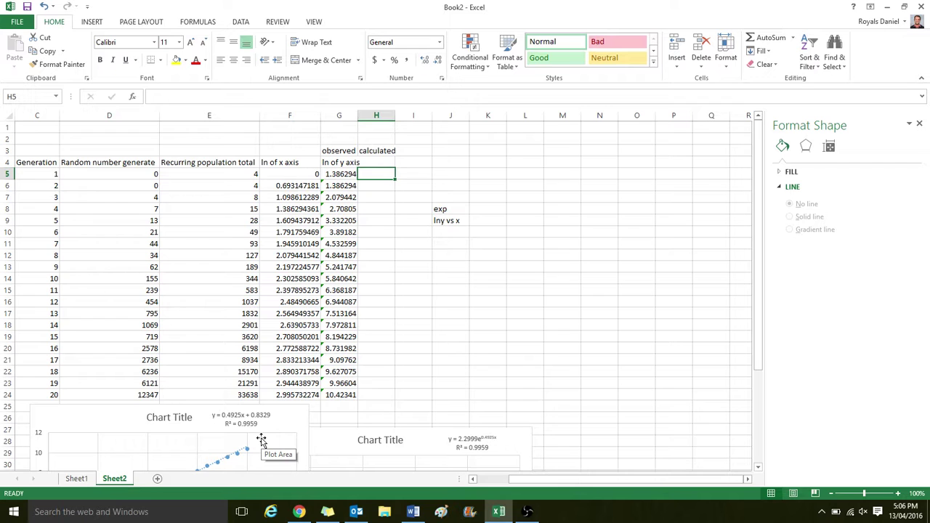
type("=(0")
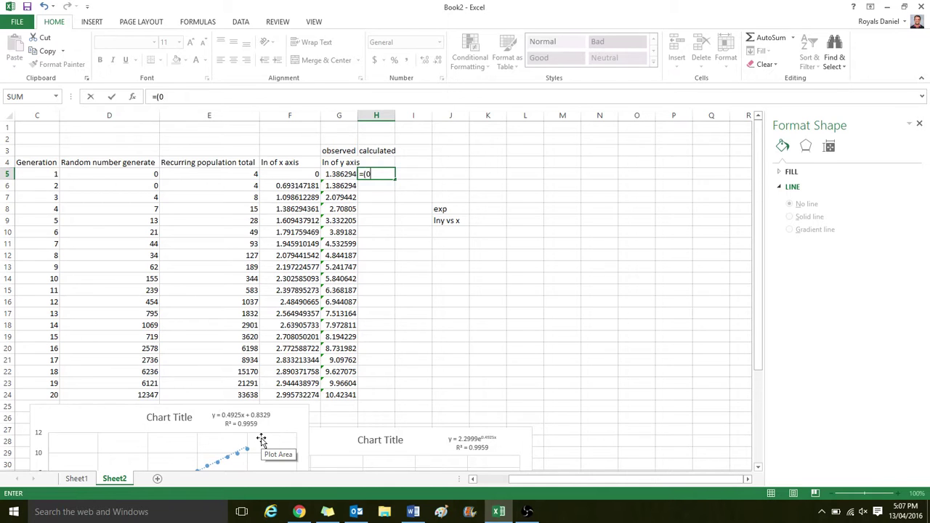
type(".4925*")
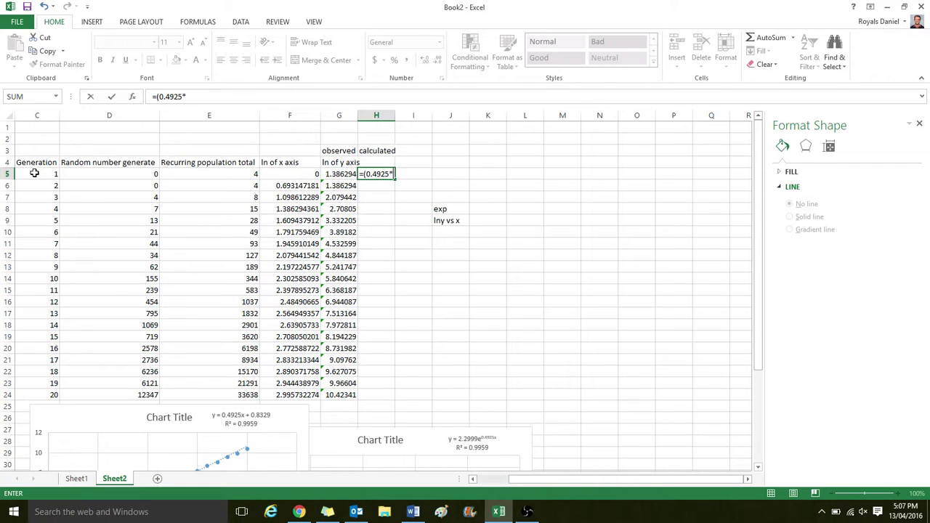
left_click(34, 173)
type(")")
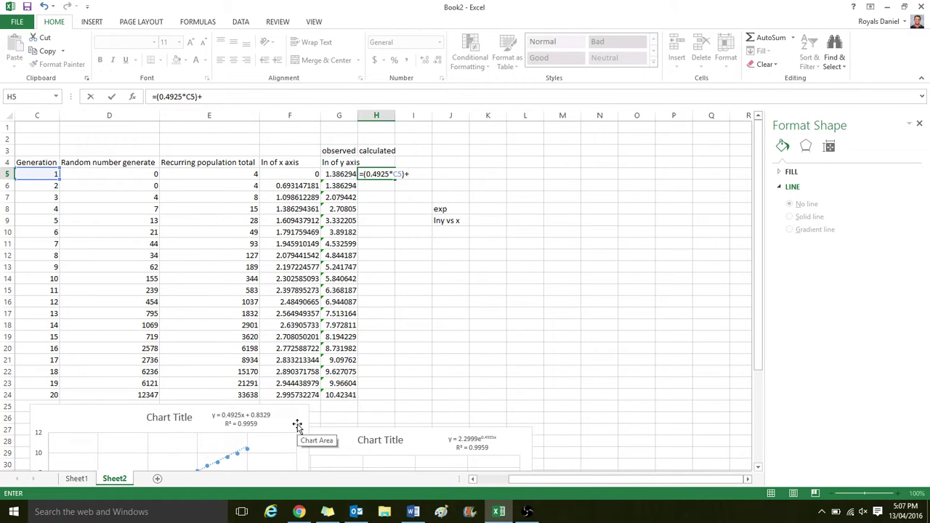
type("+0.8329")
key("Return")
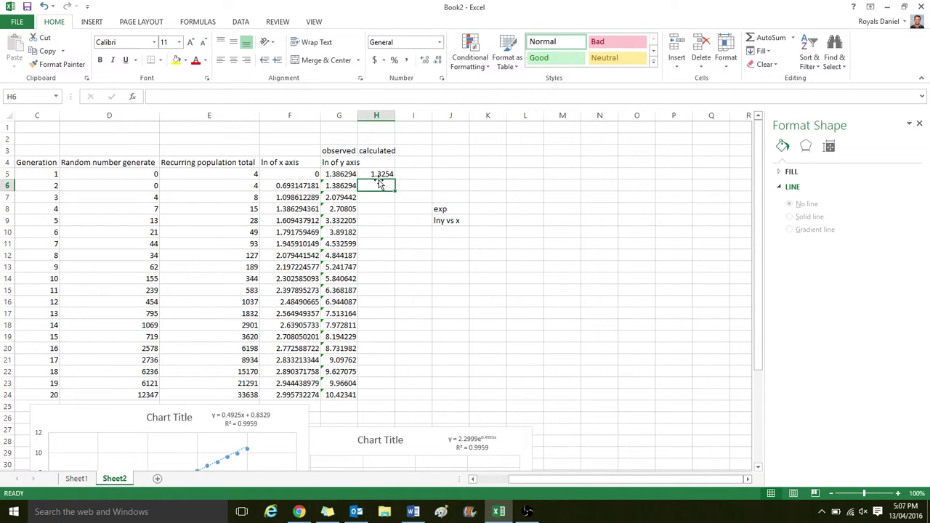
left_click(384, 174)
left_click_drag(393, 183, 388, 400)
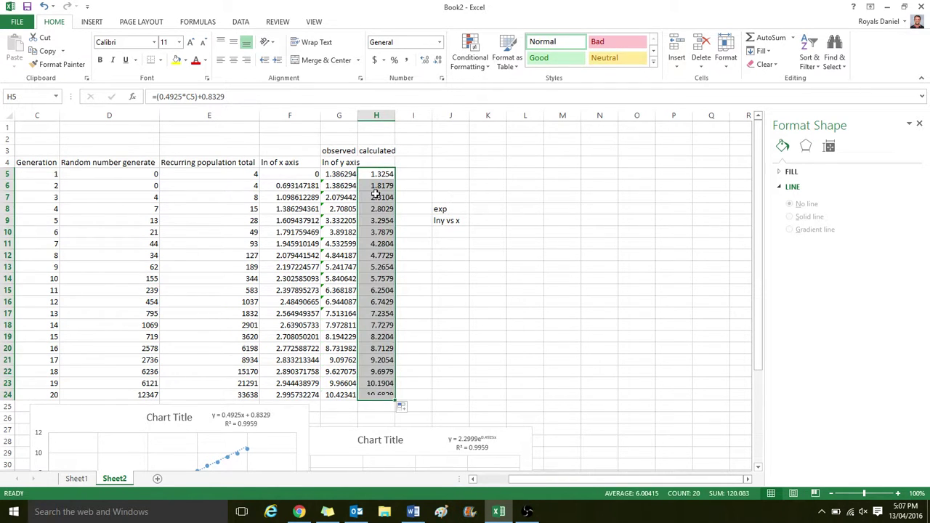
Change the label in H3 above the trendline values to "predict".
left_click(380, 150)
type("predict")
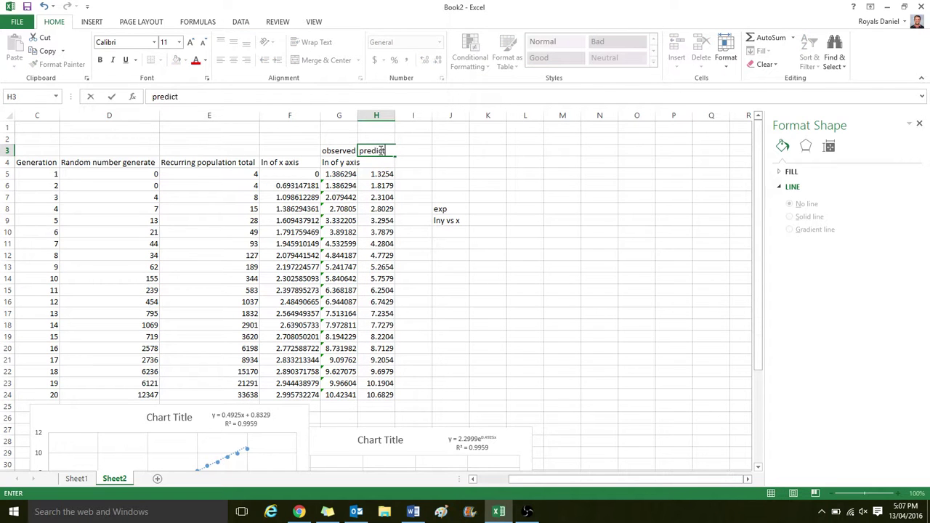
key("Return")
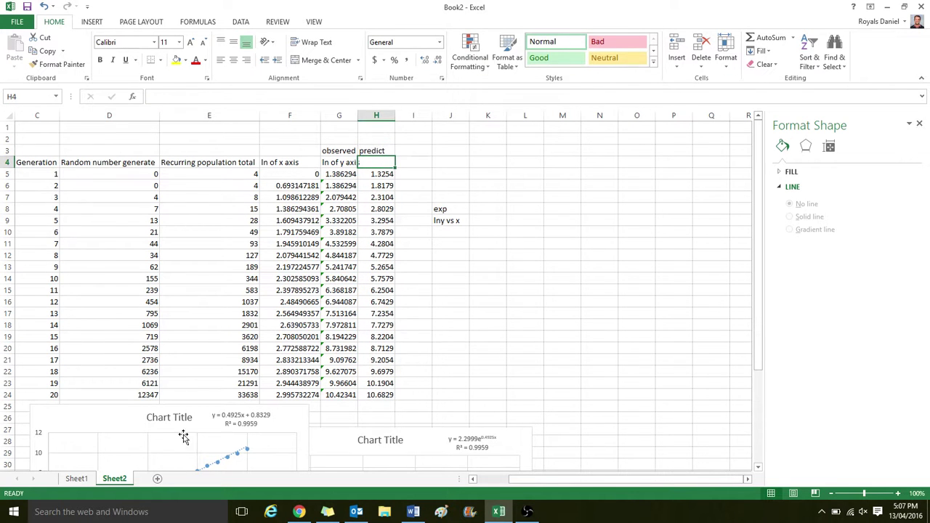
left_click(218, 420)
left_click(479, 208)
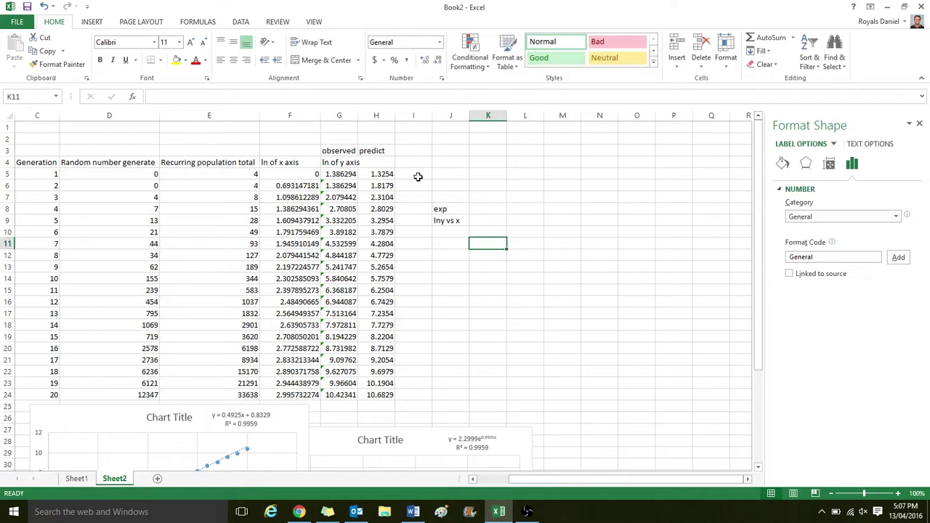
Enter the label "residual" in I3 beside the "predict" label.
left_click(417, 174)
left_click(416, 152)
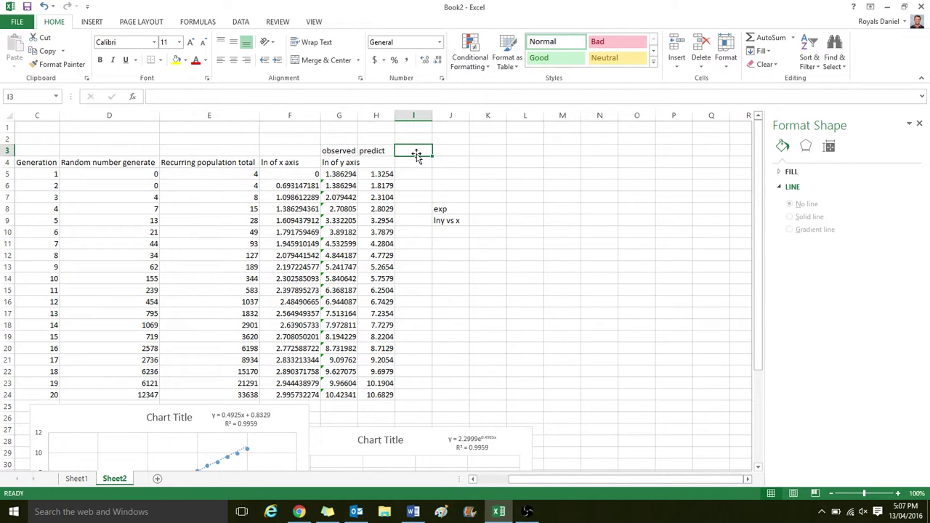
type("residua")
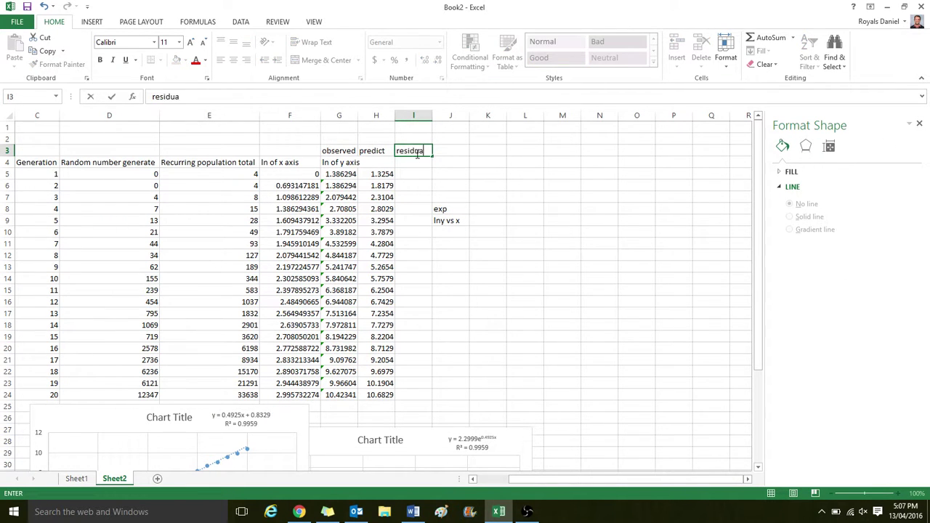
type("l")
key("Return")
Calculate the residual in I5 as observed minus predicted with =G5-H5 and fill the formula down to I24.
left_click(418, 175)
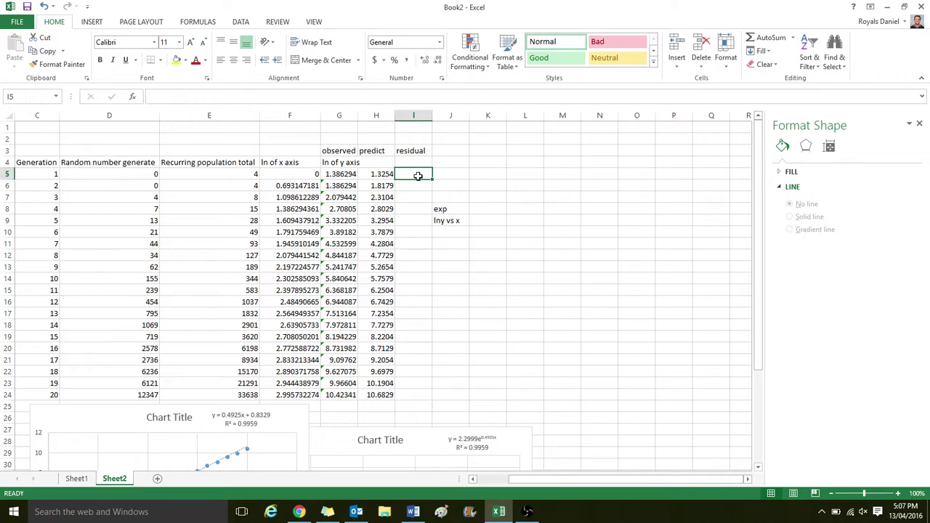
type("=")
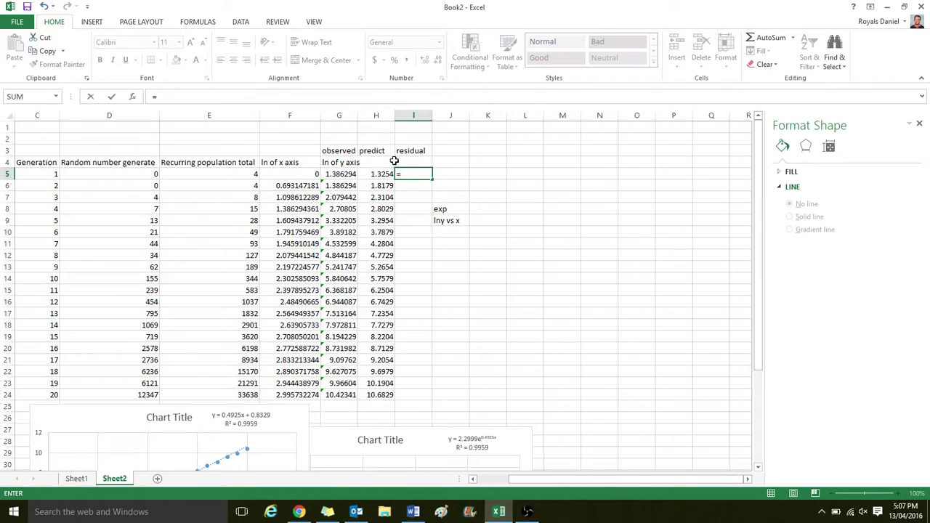
left_click(343, 176)
type("-")
left_click(382, 175)
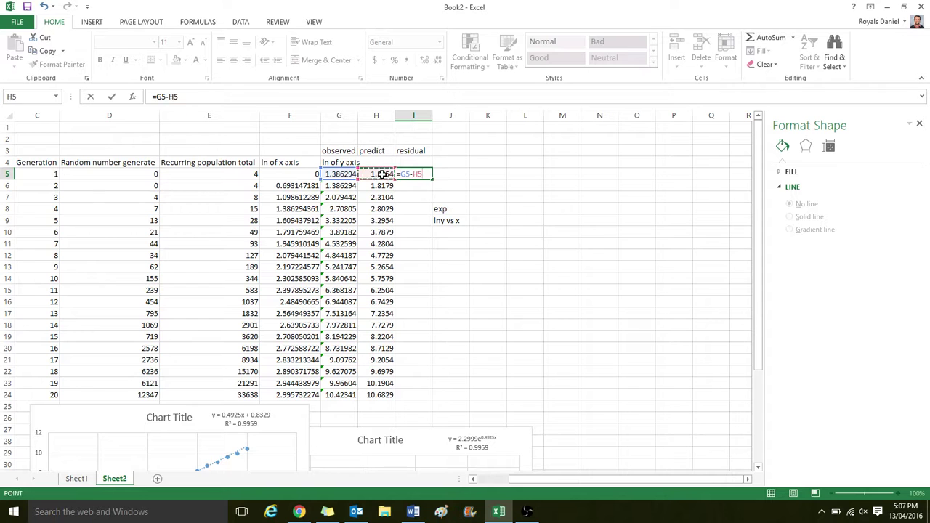
key("Return")
left_click(413, 174)
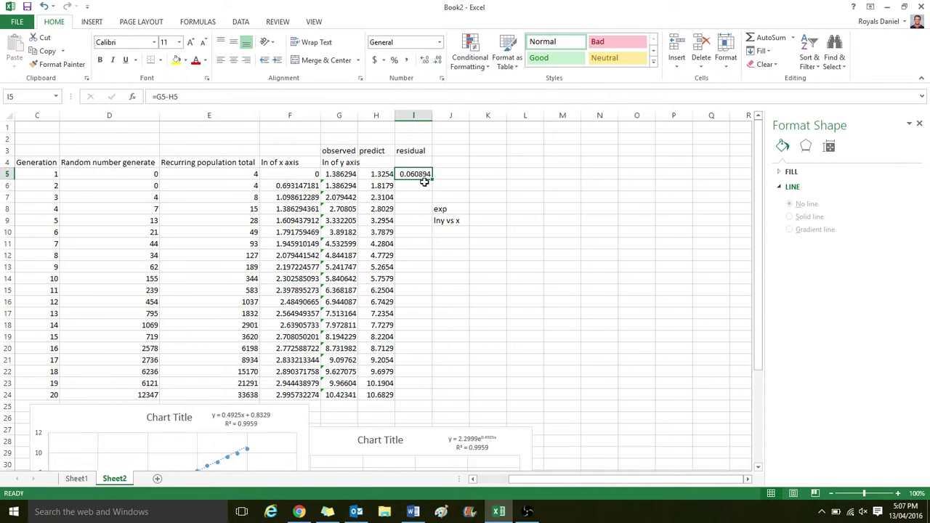
left_click_drag(432, 179, 435, 400)
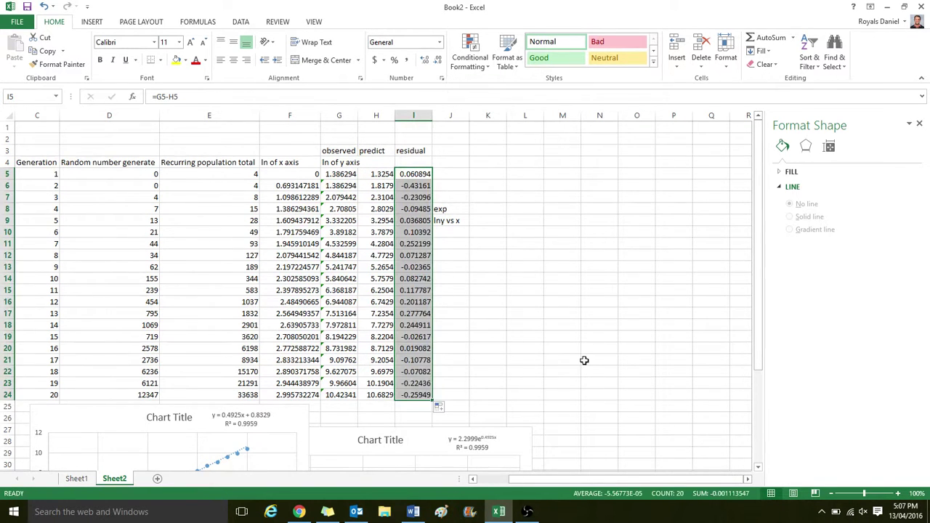
Insert a markers-only scatter chart of the generations C5:C24 against the residuals I5:I24 and place it beside the data table.
left_click(599, 336)
left_click_drag(33, 175, 39, 396)
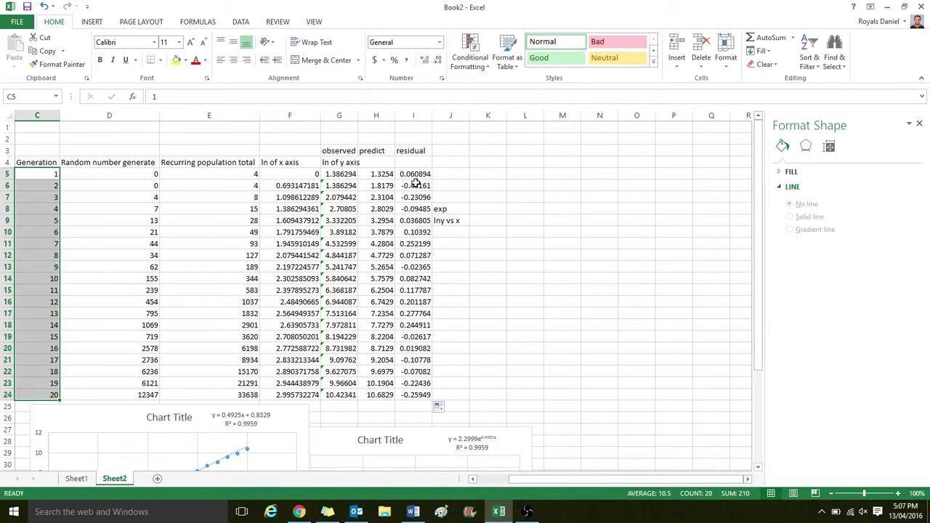
left_click_drag(413, 186, 423, 234, "ctrl")
left_click_drag(414, 174, 420, 395)
left_click_drag(47, 176, 41, 393, "ctrl")
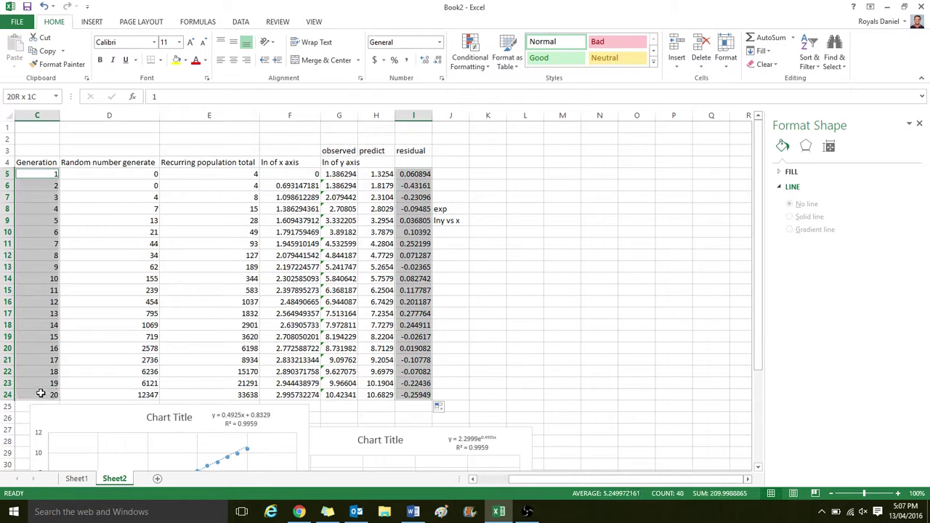
left_click(93, 22)
left_click(380, 64)
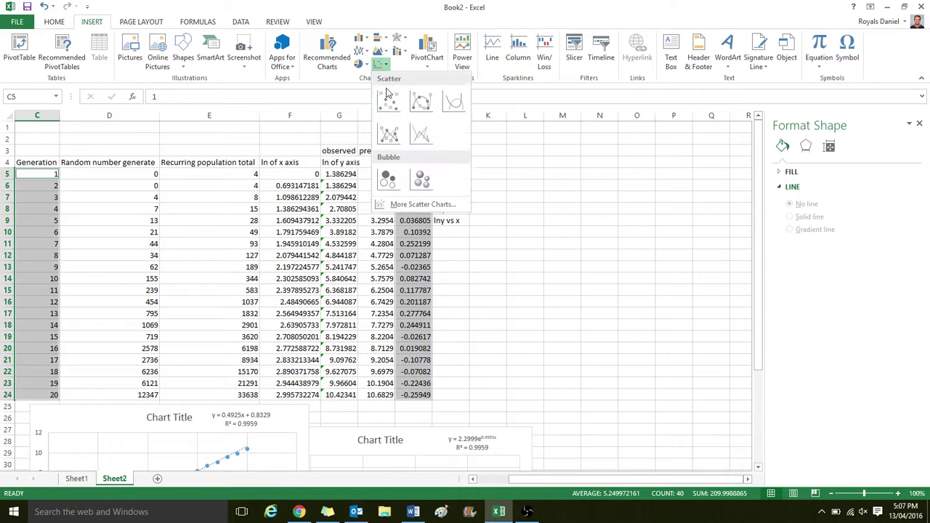
left_click(387, 101)
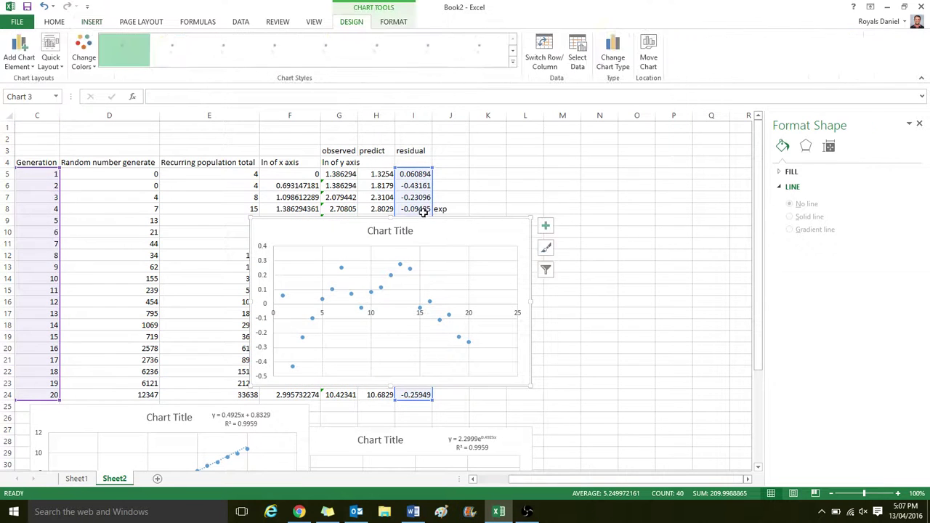
left_click_drag(457, 230, 664, 172)
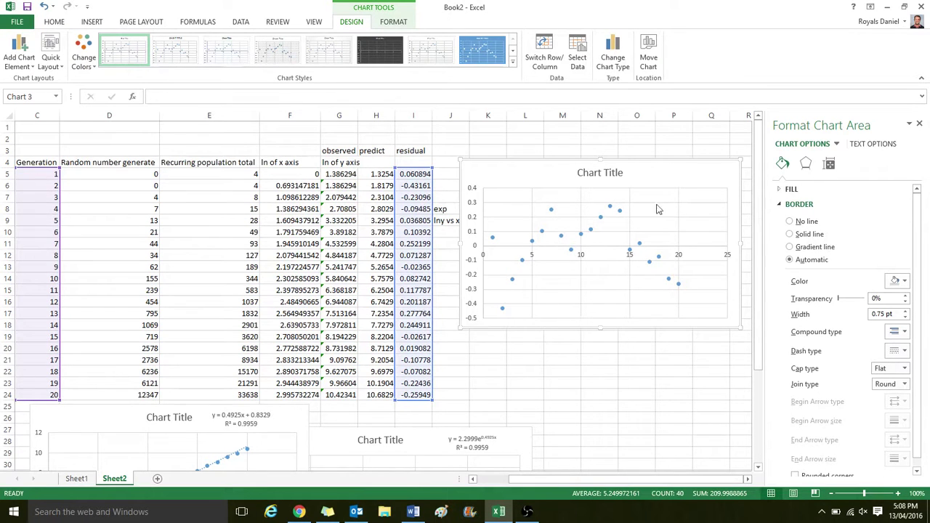
left_click(538, 371)
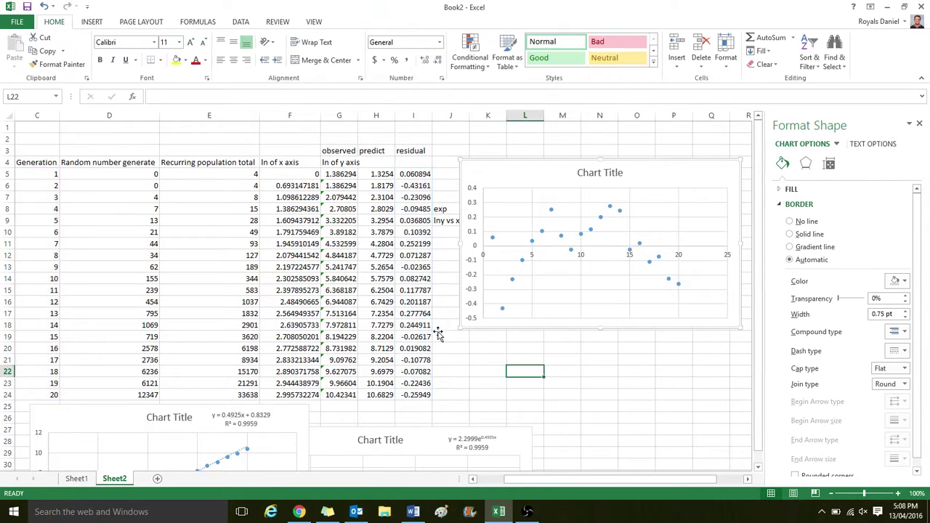
Shift the lny vs x chart with the linear trendline down by about one row below the data table.
scroll(287, 420, "down", 3)
left_click(285, 314)
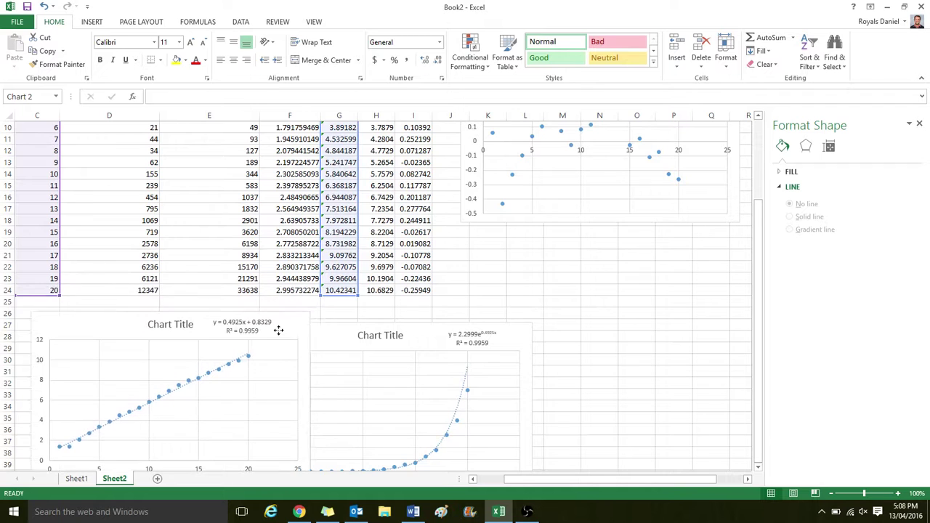
left_click(625, 323)
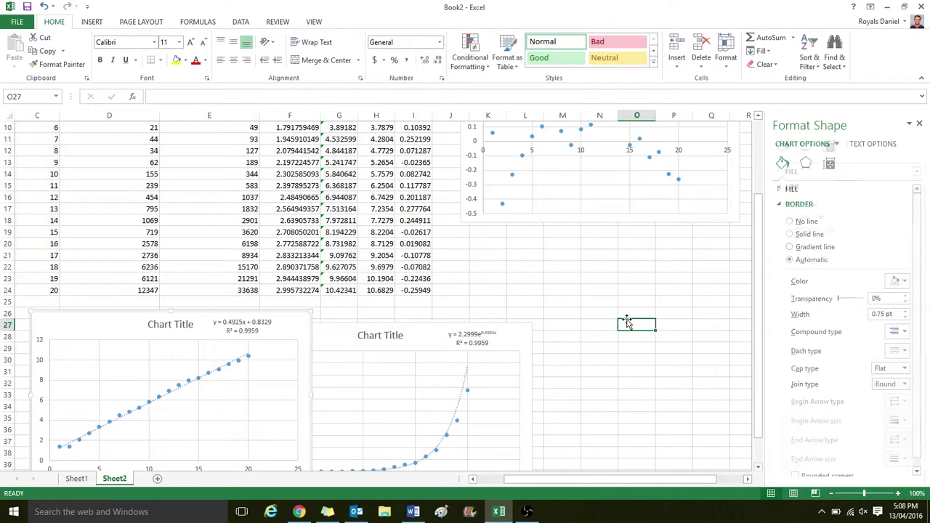
scroll(625, 322, "up", 3)
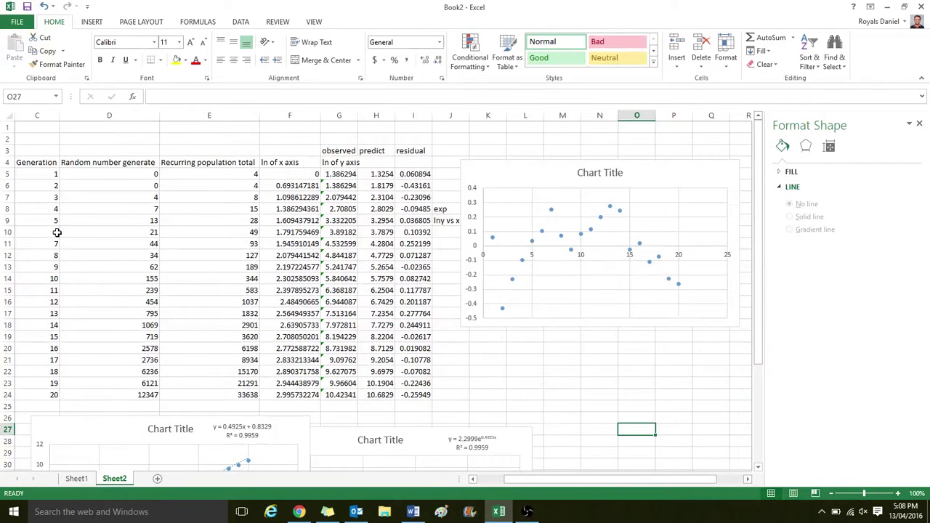
Copy the generation, random number and population total columns C4:E24 and paste them at D6 of a new worksheet.
left_click_drag(21, 163, 236, 393)
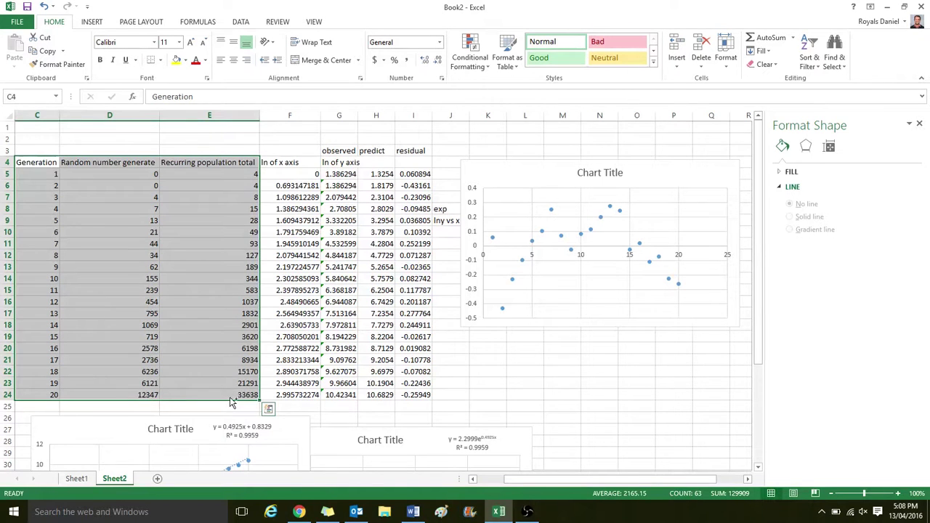
key("ctrl+c")
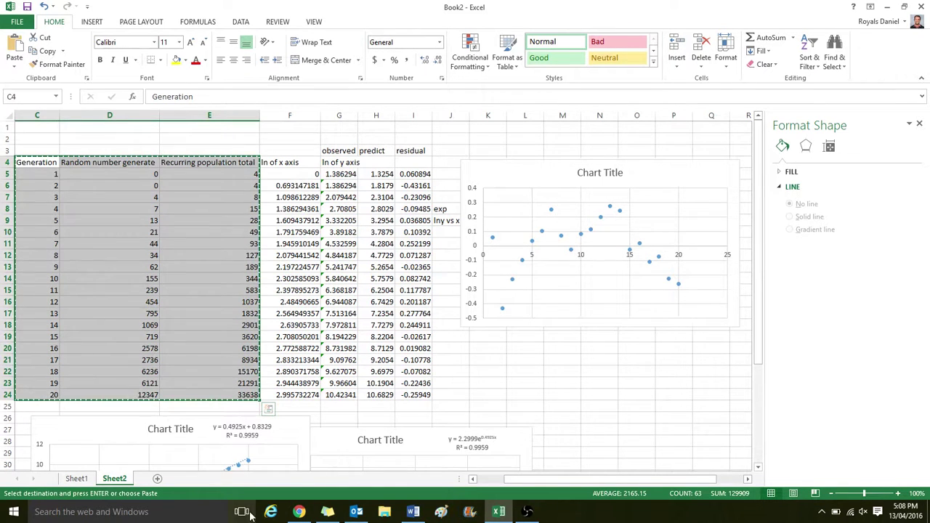
left_click(157, 478)
left_click(144, 185)
key("ctrl+v")
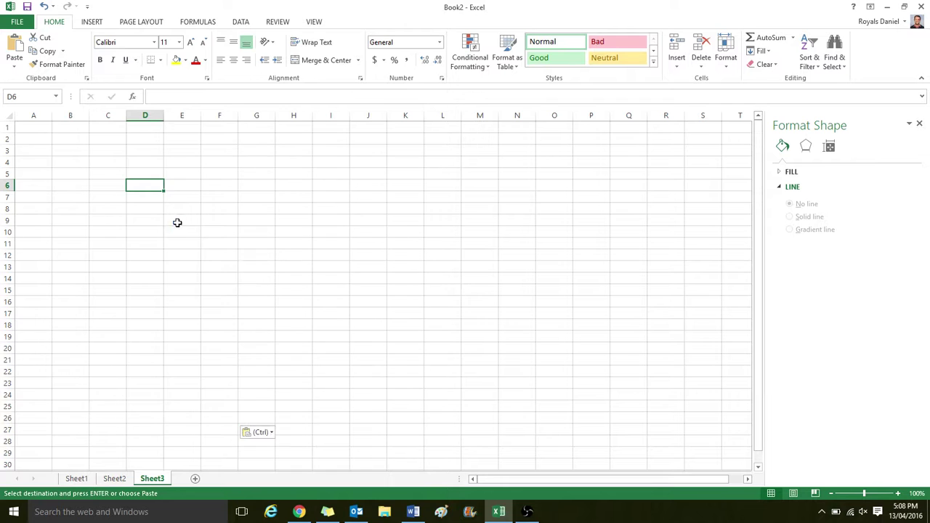
Widen column F so the full "Recurring population total" heading in F6 fits.
left_click(231, 185)
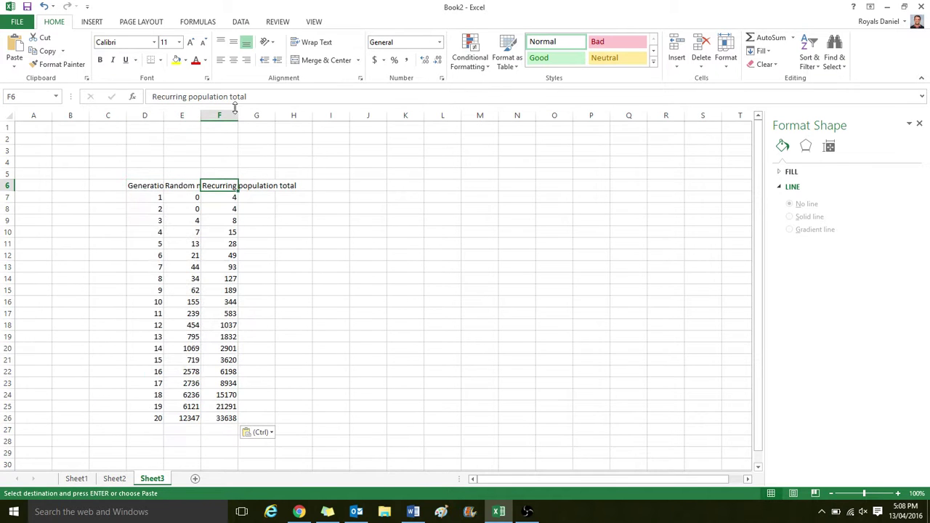
left_click_drag(237, 115, 296, 116)
left_click(343, 251)
Add the heading "Population after death rate" in G6.
left_click(318, 191)
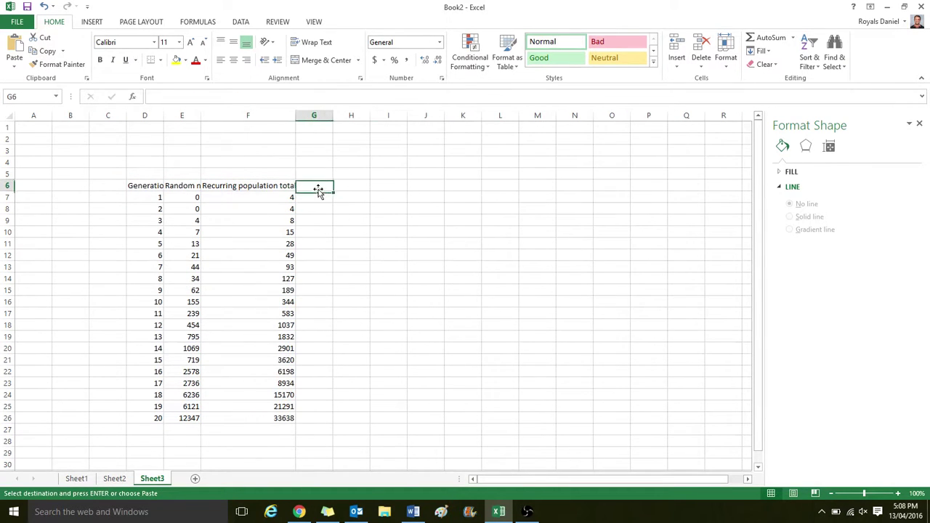
type("Popula")
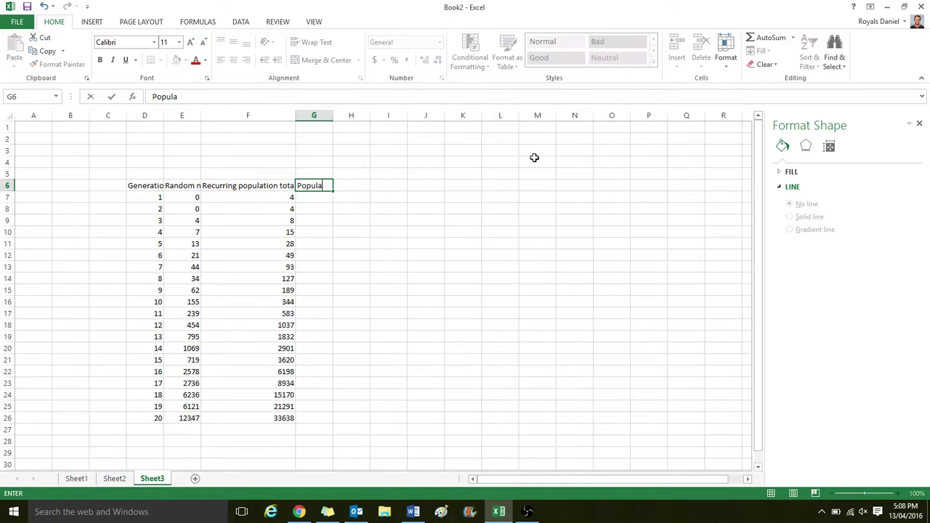
type("tion after de")
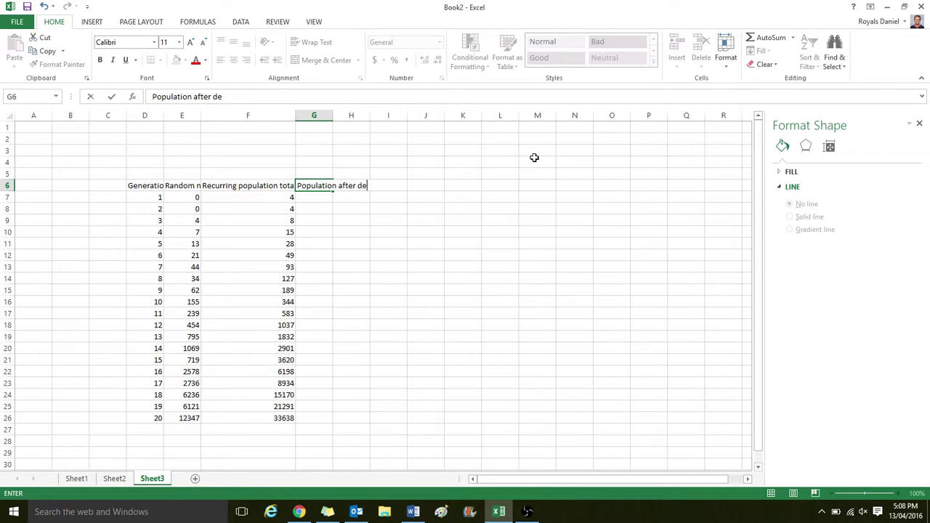
type("ath rate")
key("Return")
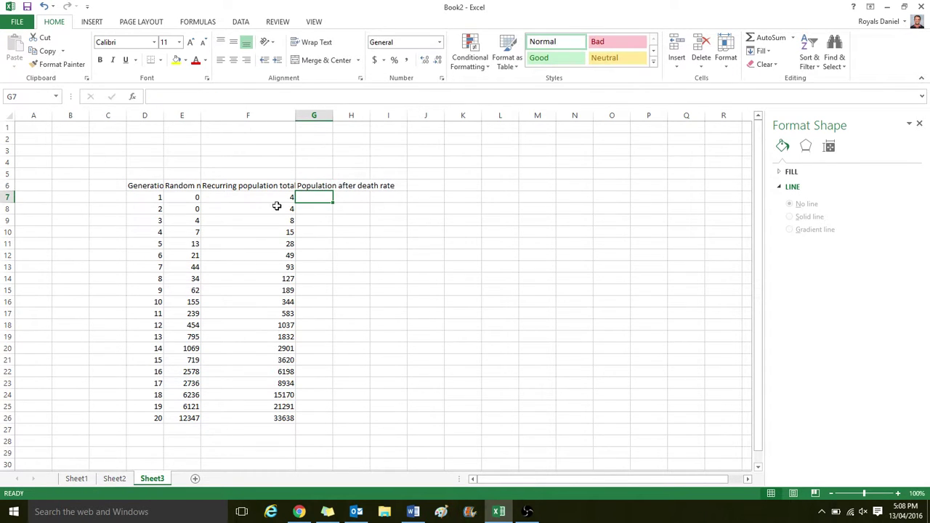
Calculate the population after a 10% death rate in G7 with the formula =0.9*F7.
left_click(275, 198)
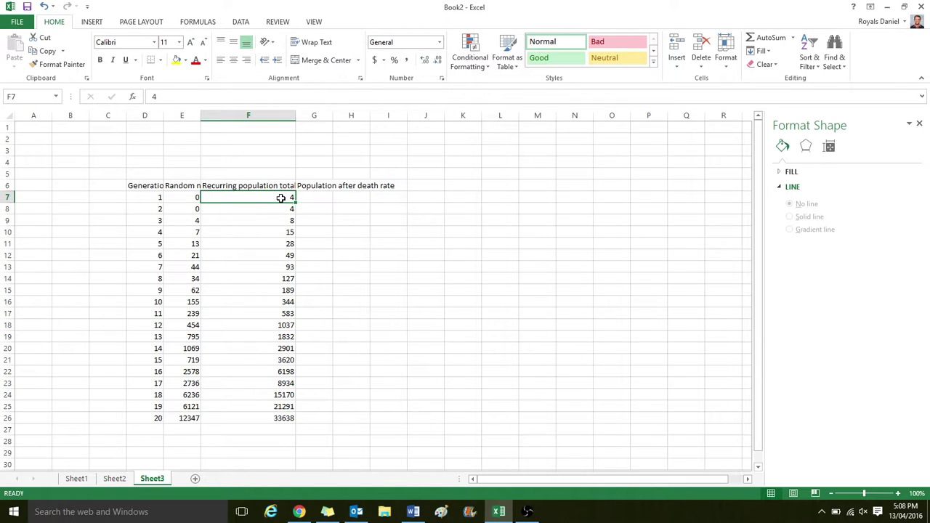
left_click(323, 197)
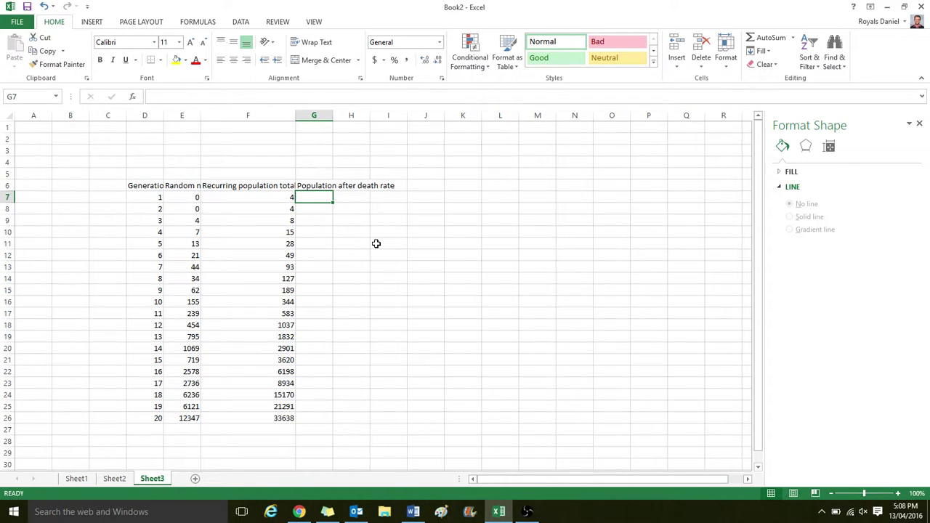
type("=")
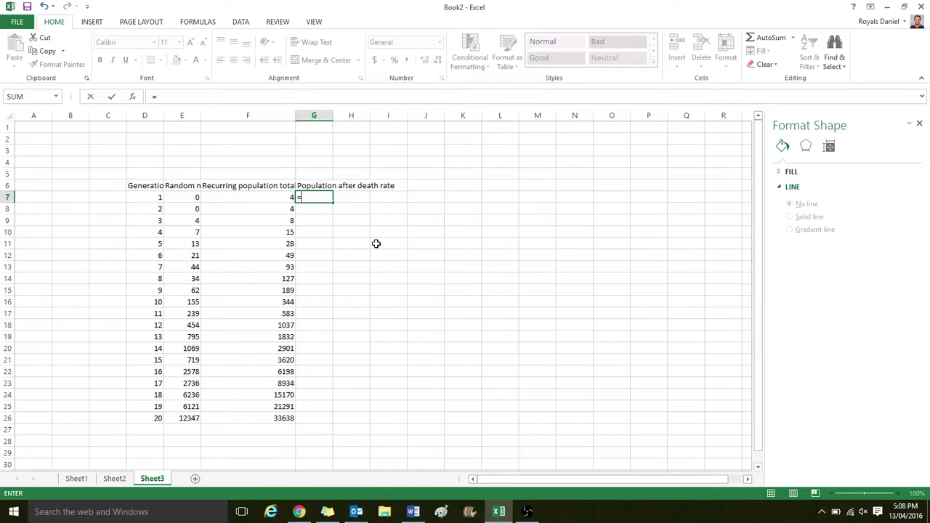
type("0.9")
left_click(283, 197)
mouse_move(303, 199)
left_mouse_down()
mouse_move(309, 207)
mouse_move(266, 175)
mouse_move(314, 199)
left_mouse_up()
left_click(187, 99)
type("*")
left_click(278, 193)
key("Return")
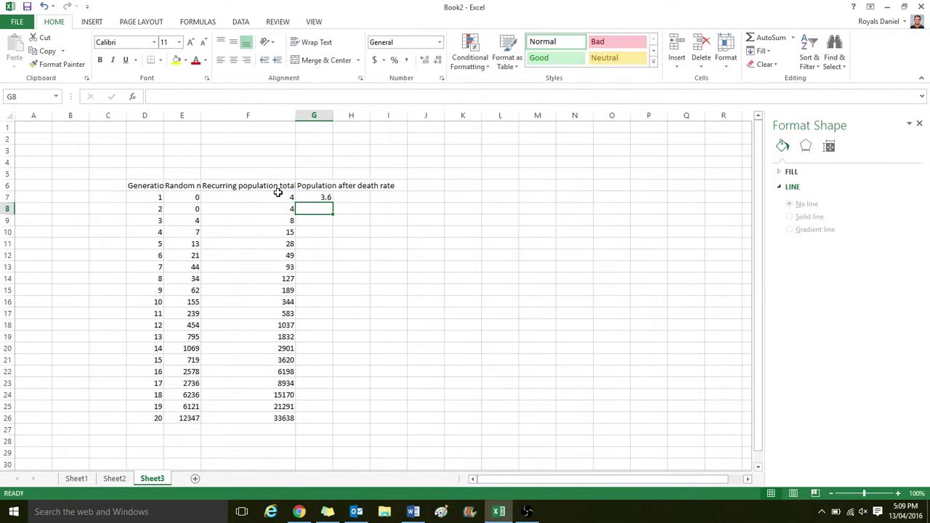
Format G7 to show a whole number without decimal places.
left_click(320, 196)
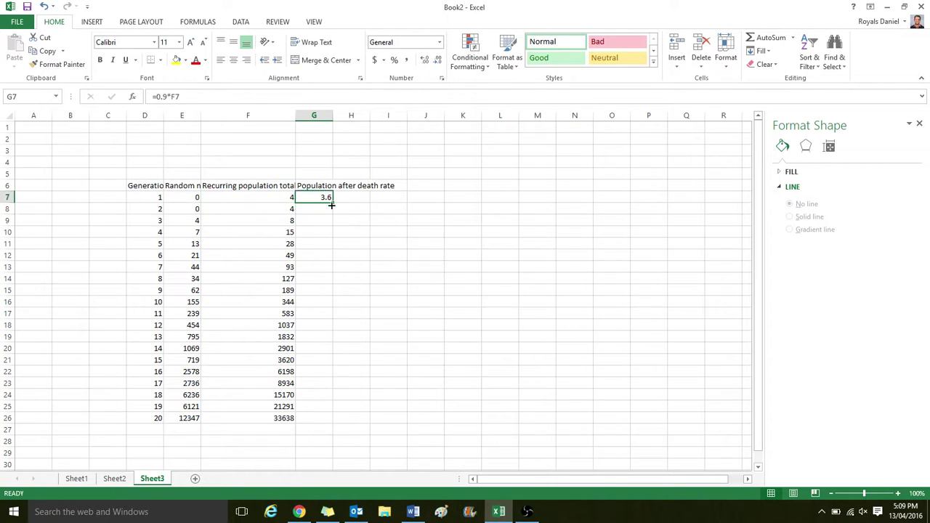
left_click(423, 63)
left_click(437, 62)
Replace the random number in E8 with =RANDBETWEEN(0,G7) and fill the formula down to E26.
left_click(189, 209)
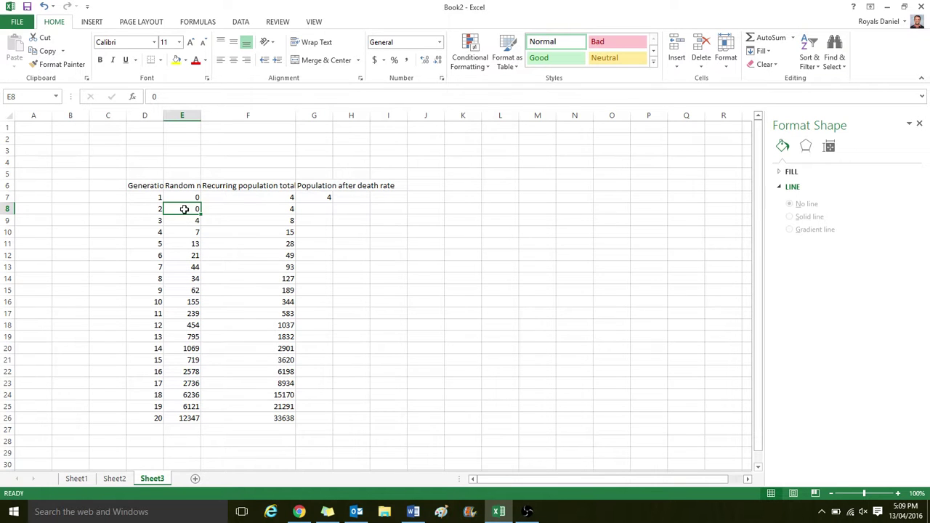
type("=")
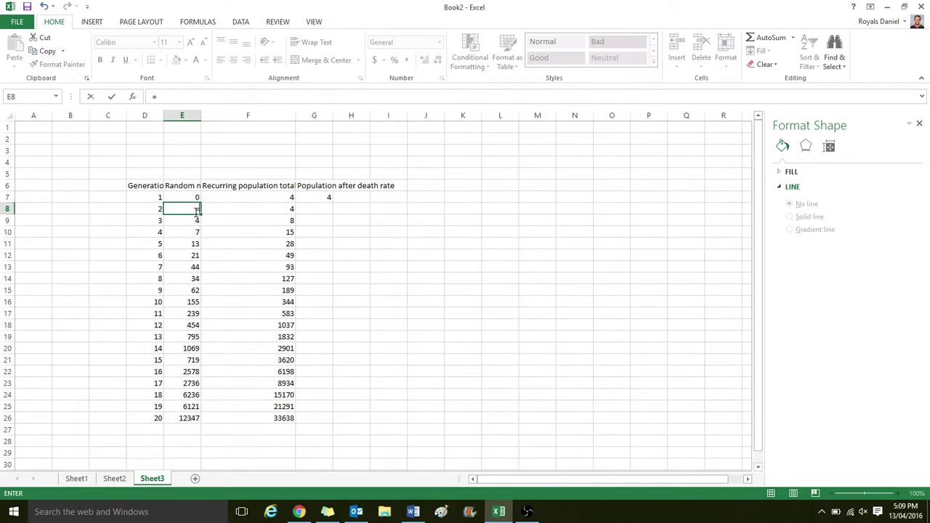
type("randbetween(")
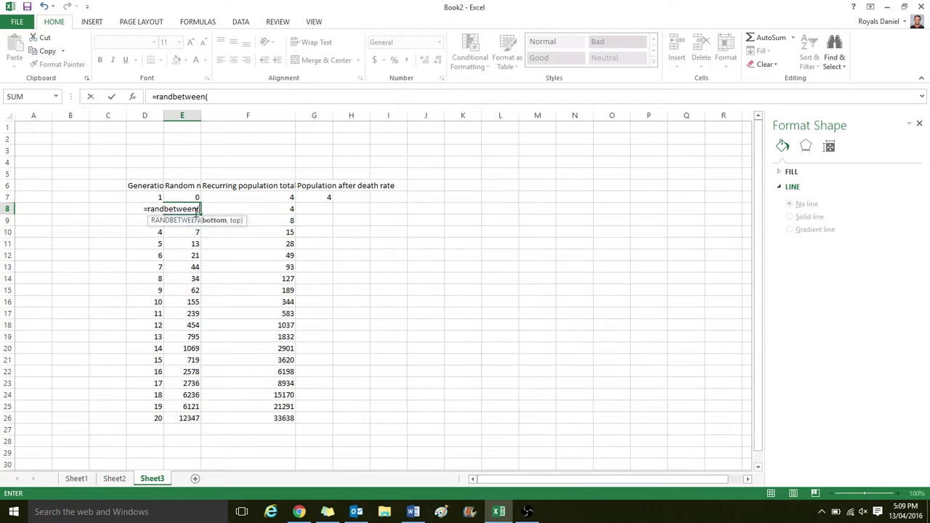
type("0,")
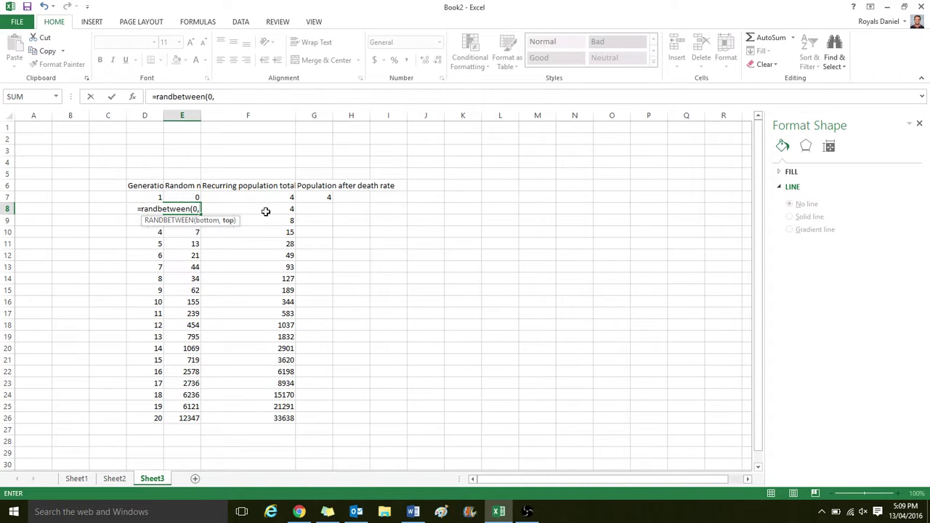
left_click(328, 199)
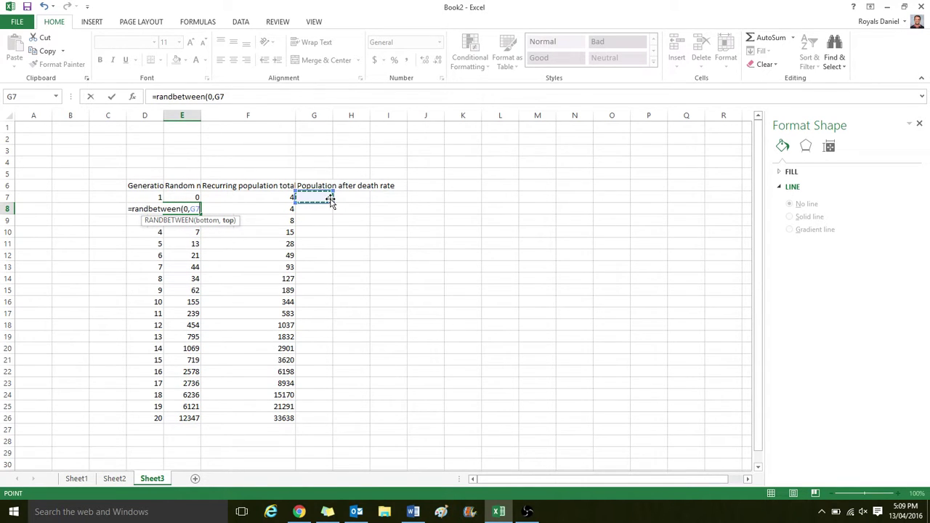
key("Return")
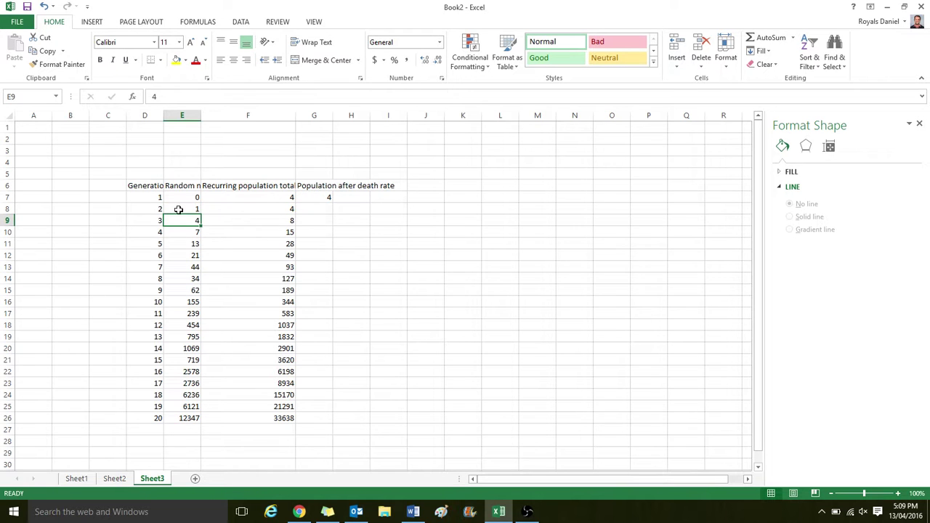
left_click(178, 210)
left_click_drag(202, 215, 191, 424)
Fill the death-rate population formula from G7 down to G26.
left_click(327, 210)
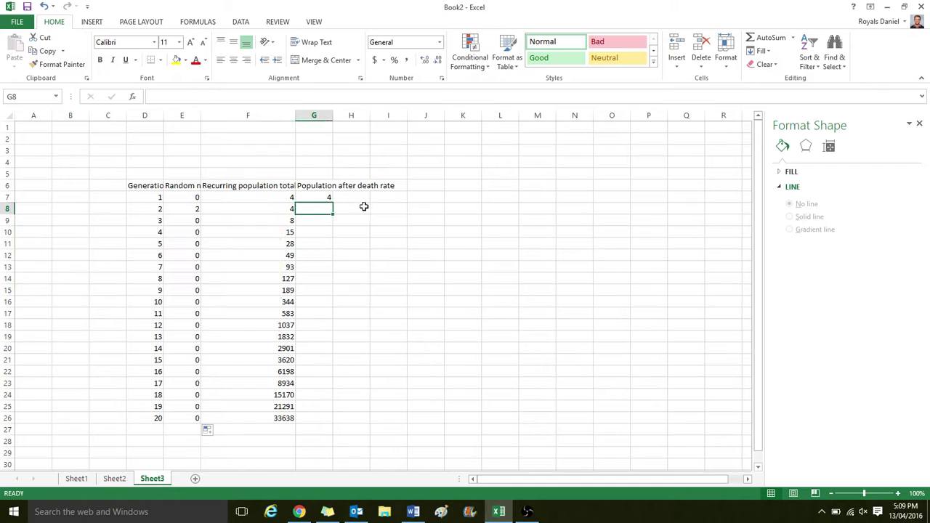
left_click(326, 198)
left_click_drag(333, 202, 328, 419)
left_click(428, 348)
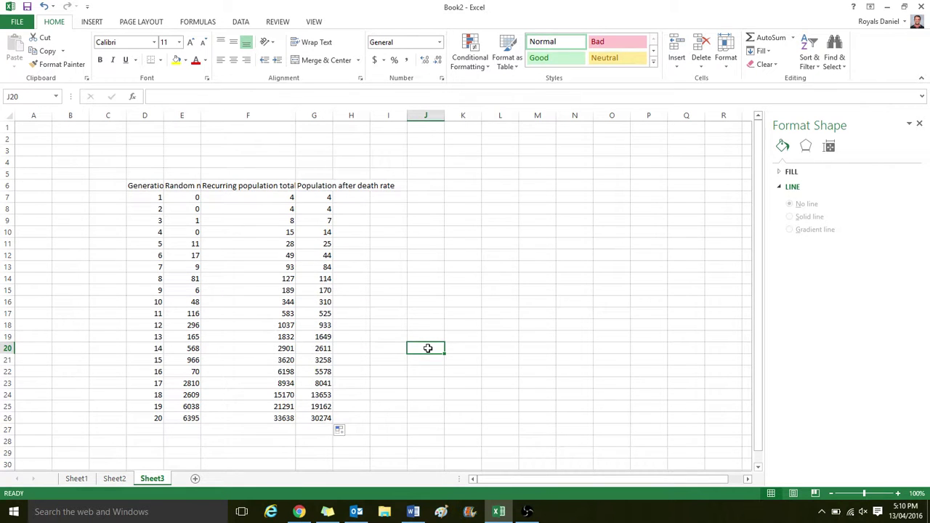
left_click(335, 288)
left_click(351, 372)
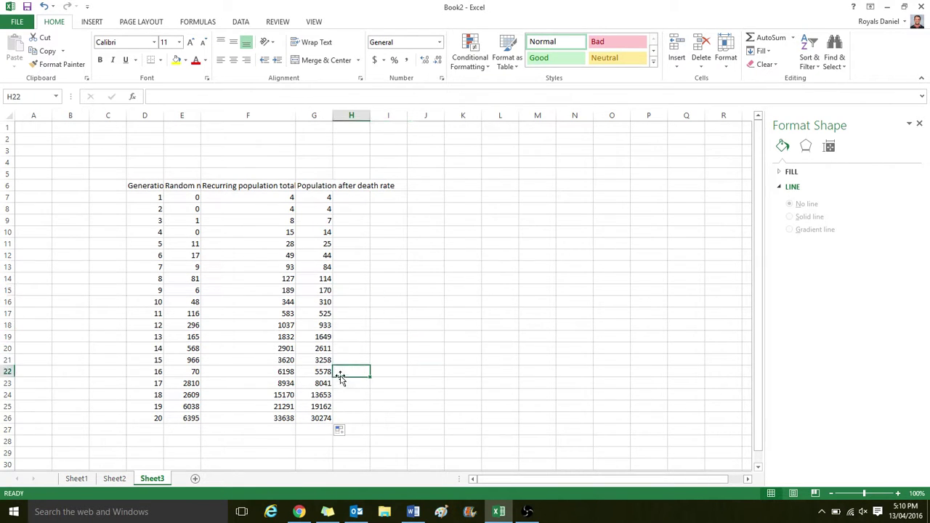
left_click(317, 417)
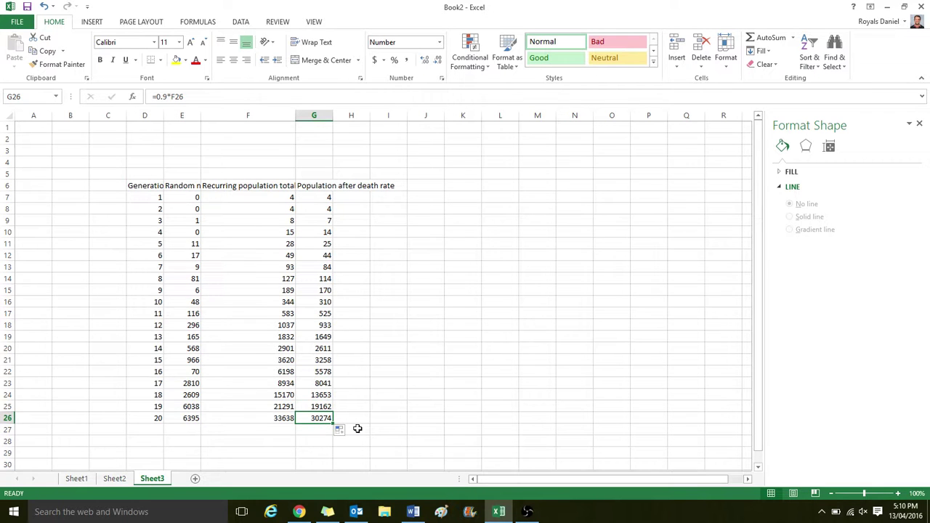
left_click_drag(351, 267, 351, 255)
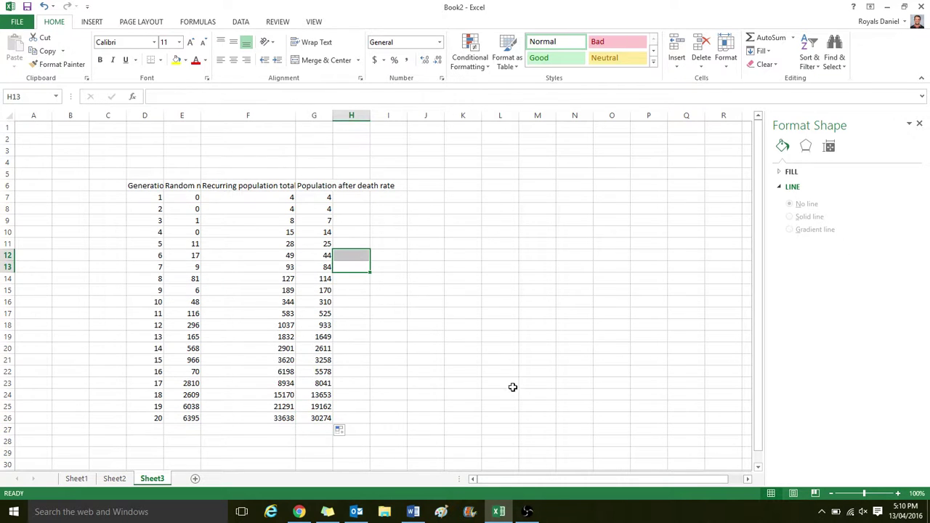
mouse_move(528, 512)
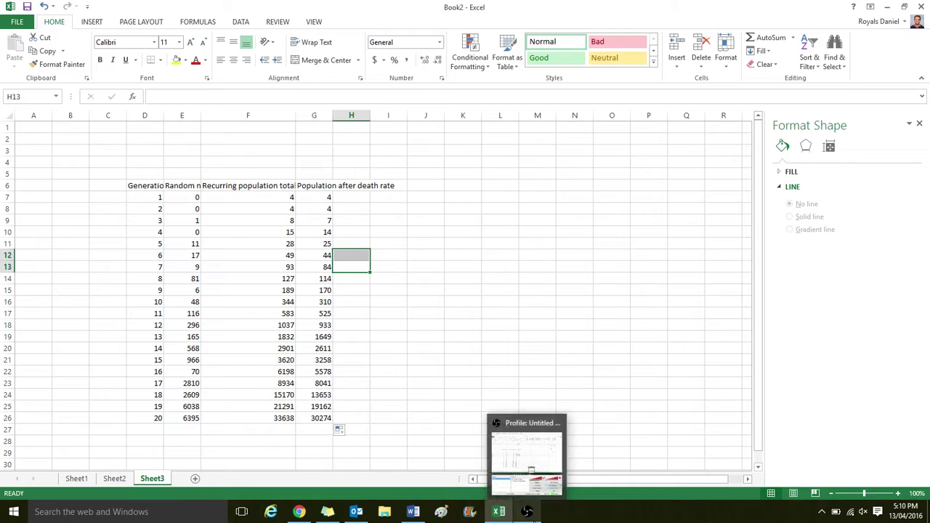
left_click(531, 469)
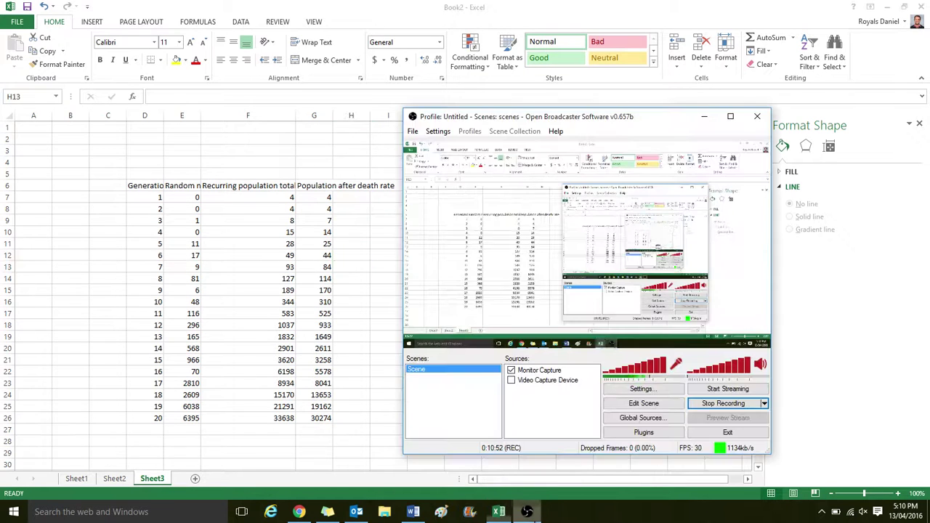